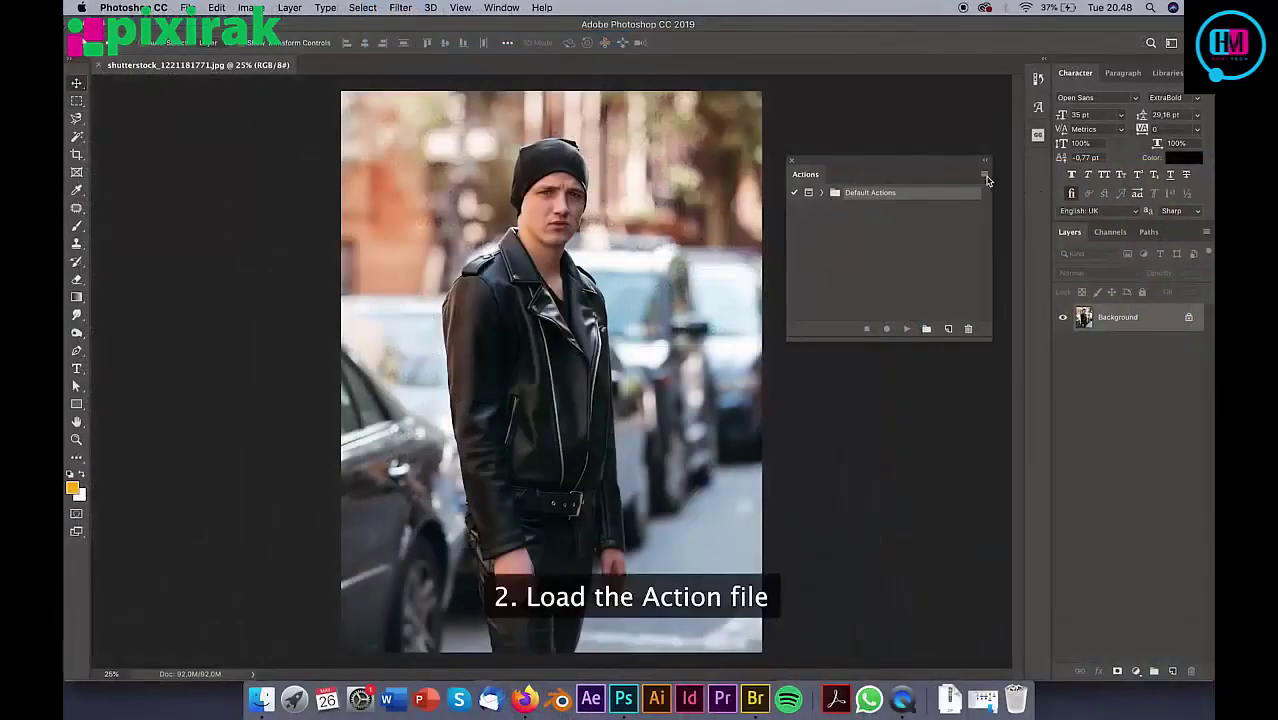
Step: Load the Neon Light Portrait Studio 2.atn action file into the Actions panel
left_click(985, 177)
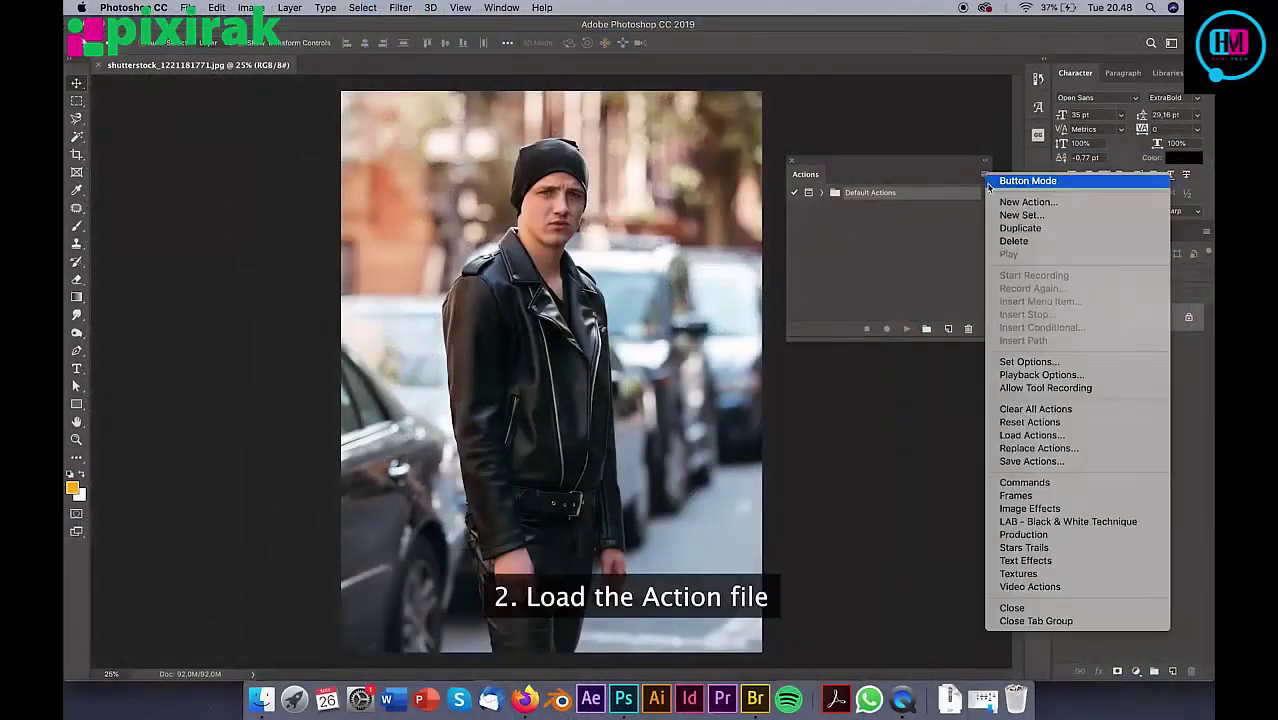
left_click(1097, 437)
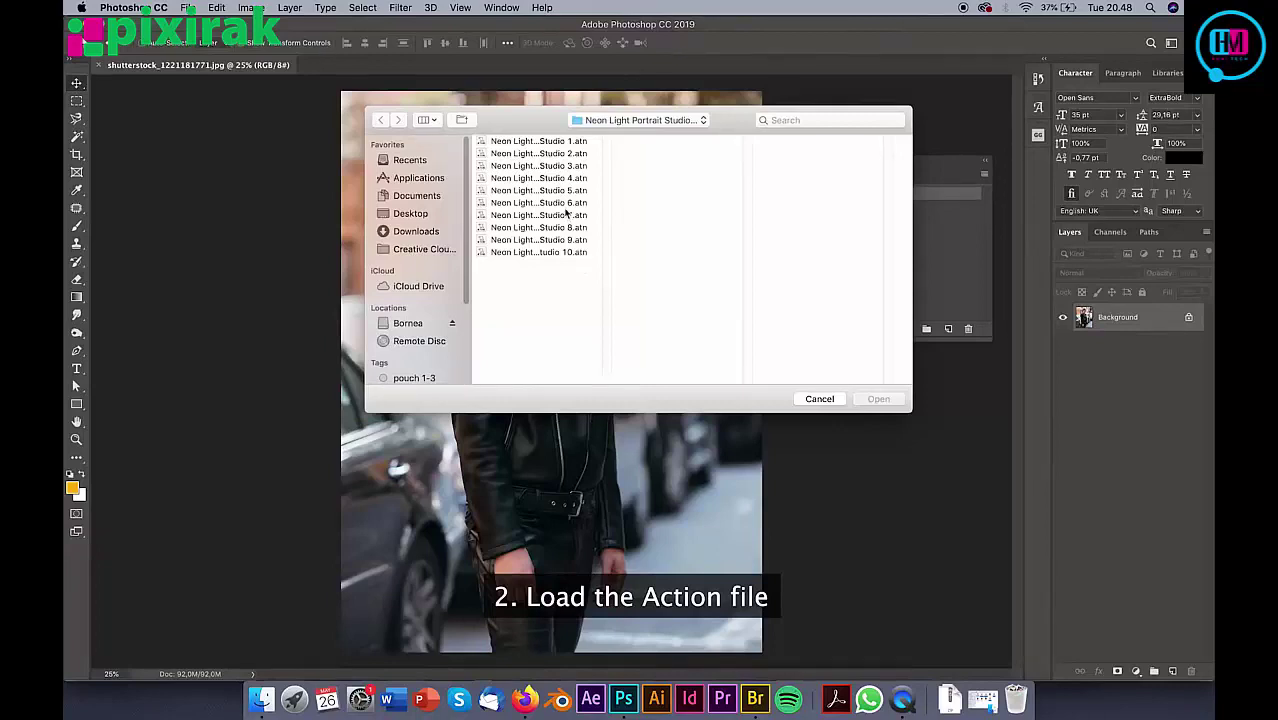
left_click(559, 155)
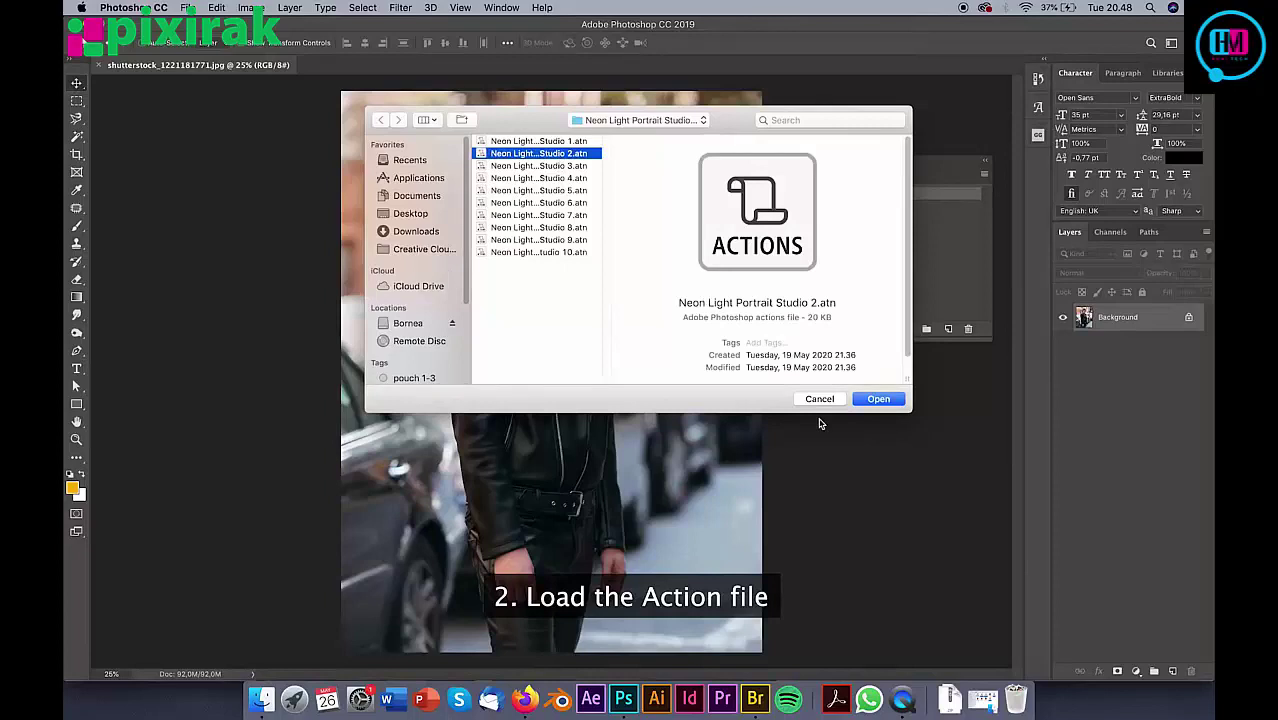
left_click(870, 400)
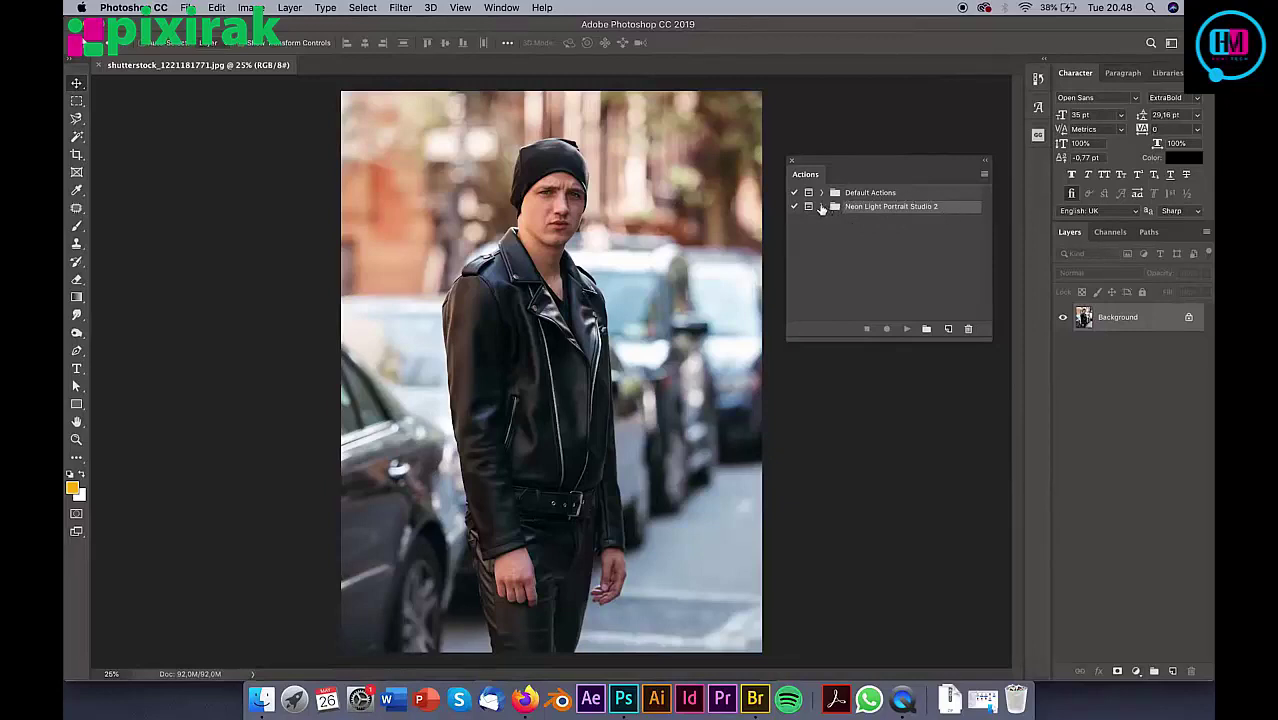
Step: Run the Step 1 - Draw Selection action to create empty base, color 1 and color 2 layers
left_click(821, 207)
left_click(918, 222)
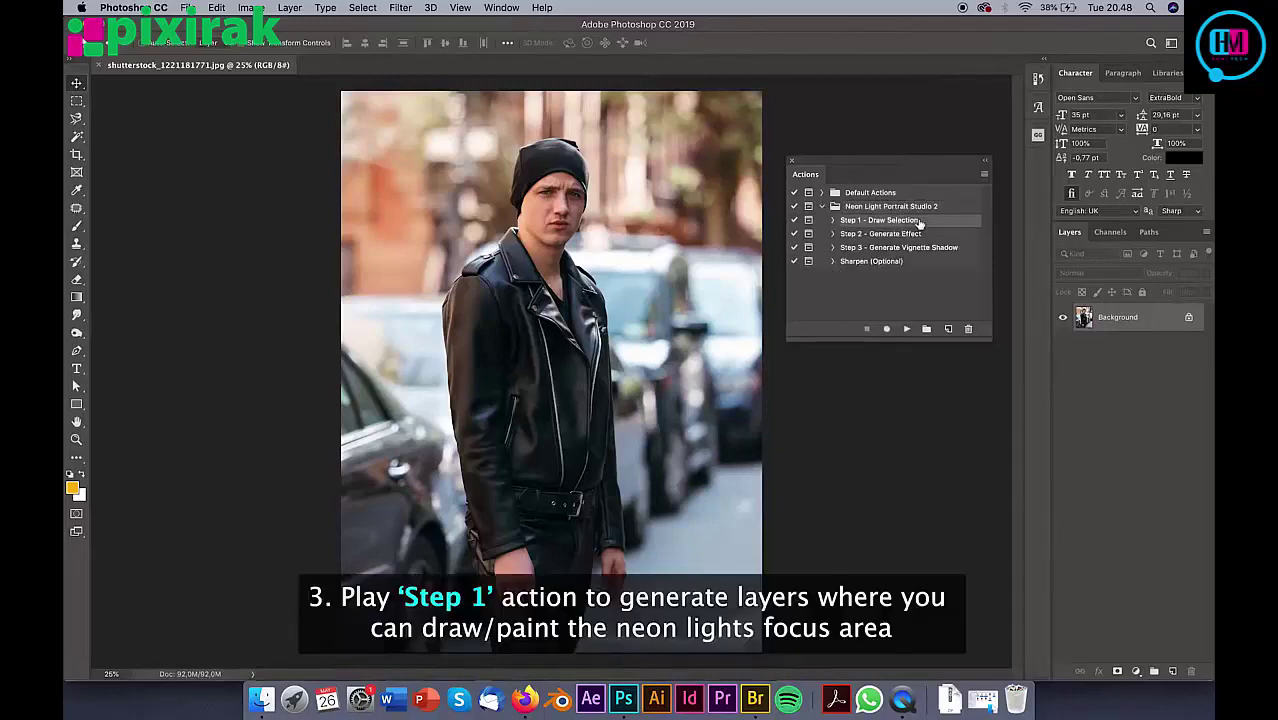
left_click(906, 330)
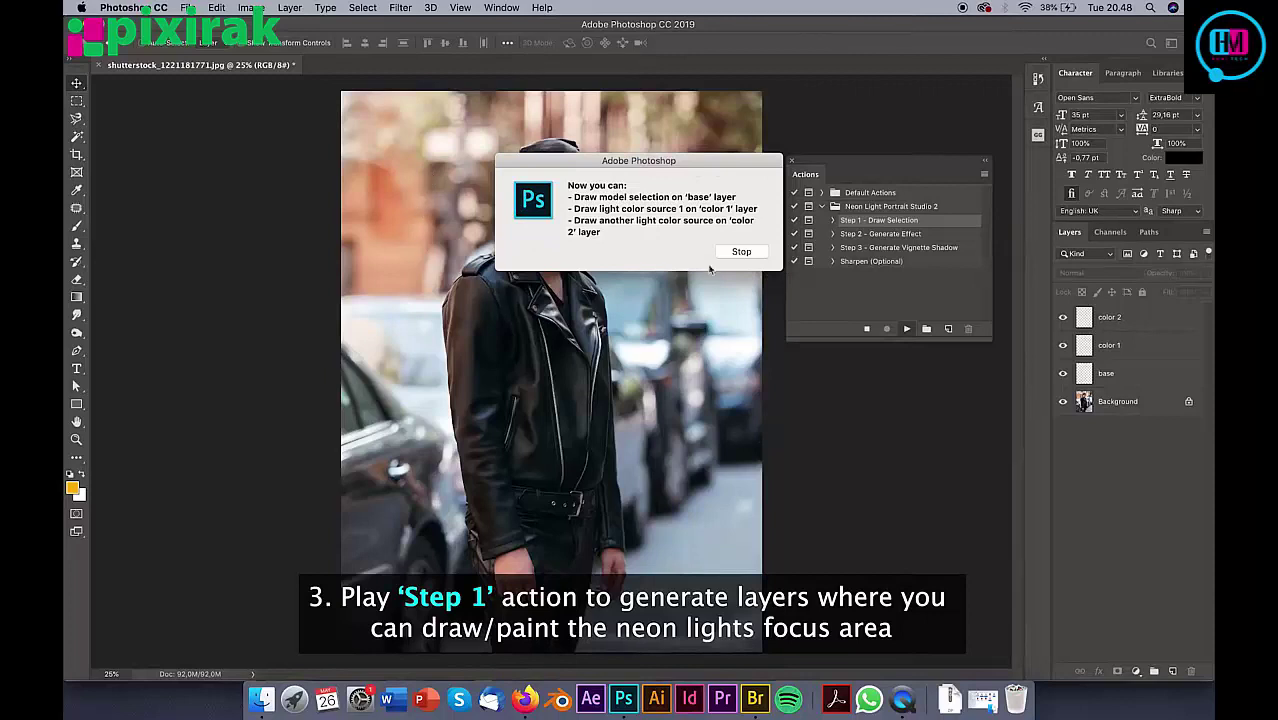
left_click(740, 253)
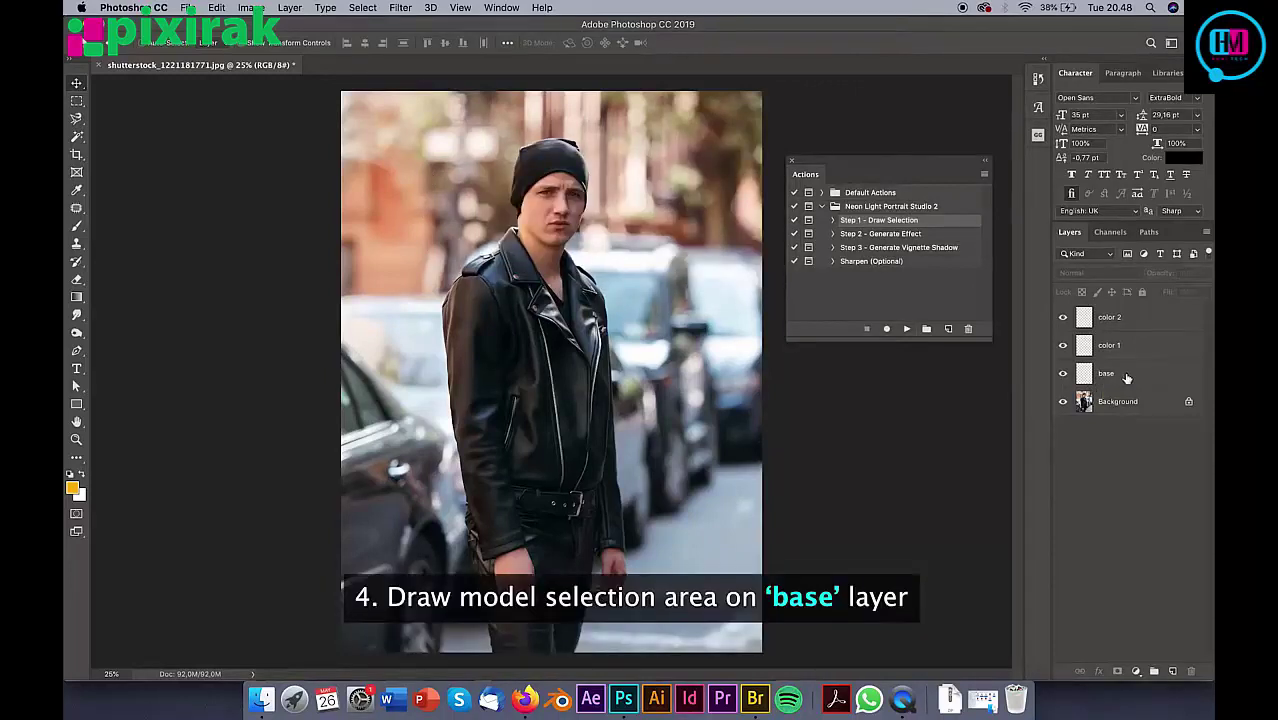
Step: With the base layer active, zoom in on the man's hands and switch to the Pen tool
left_click(1110, 374)
key("super+plus")
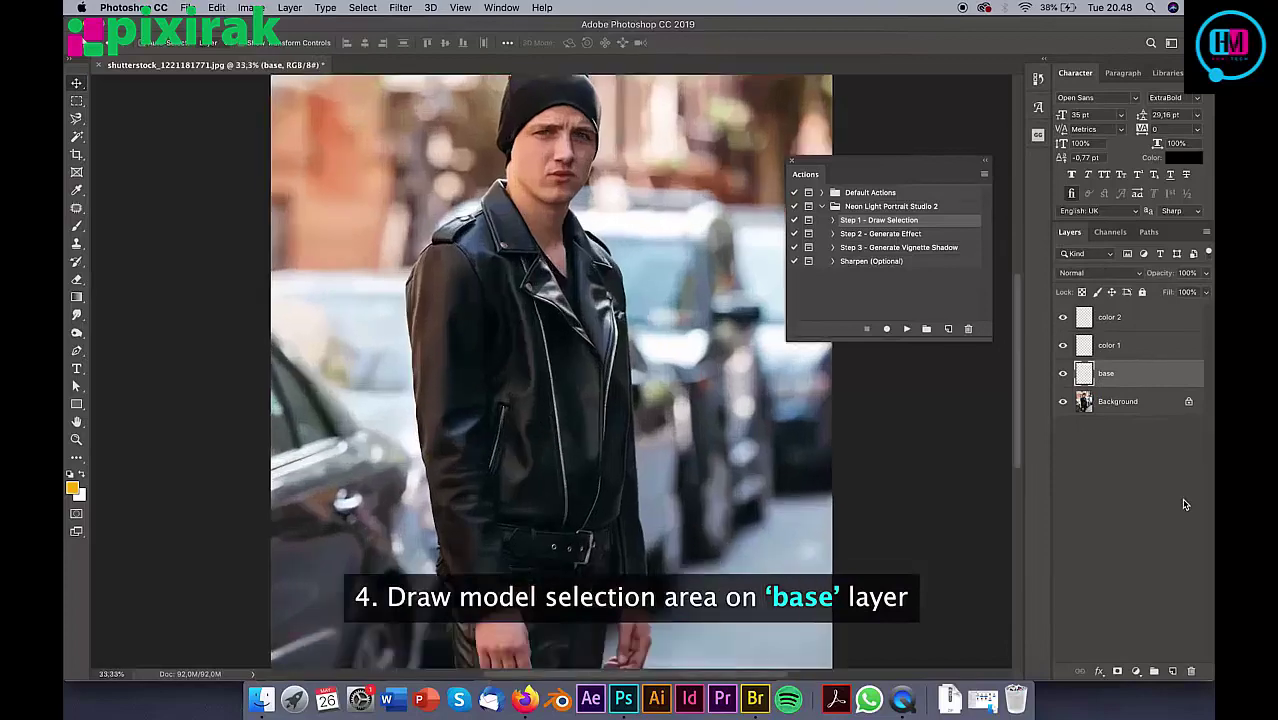
left_click_drag(564, 375, 560, 210)
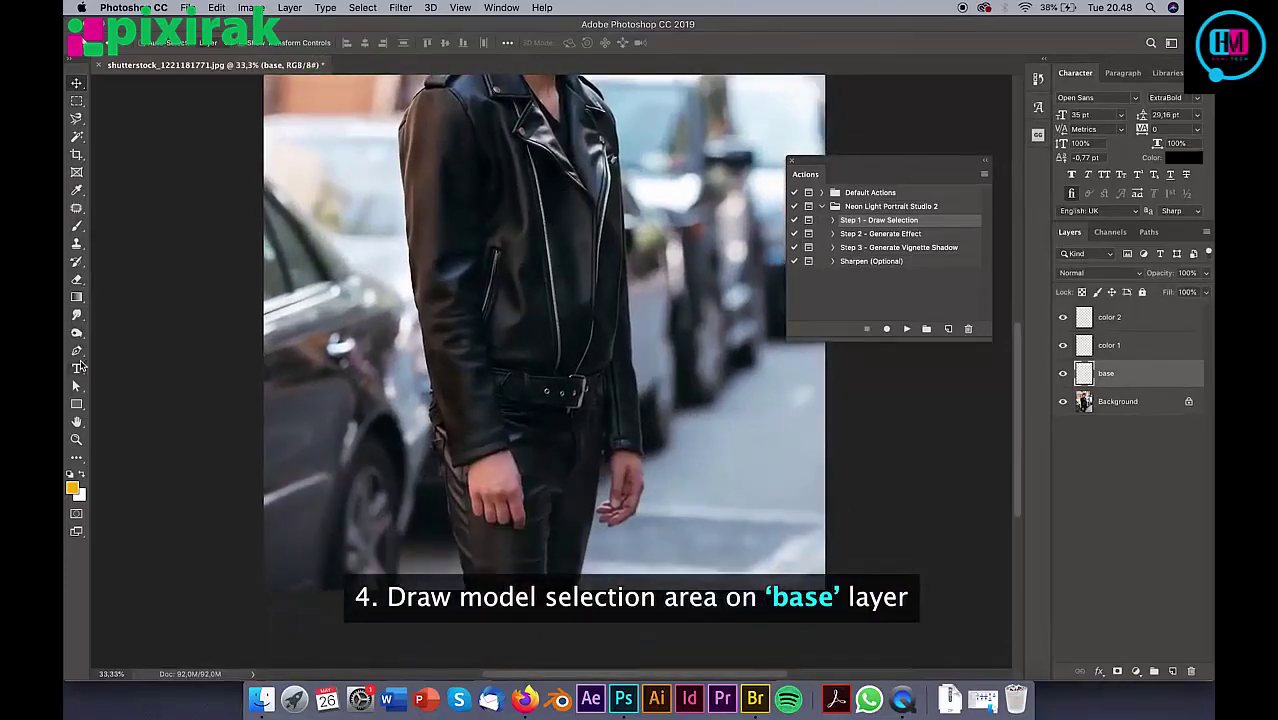
left_click(76, 351)
key("super+plus")
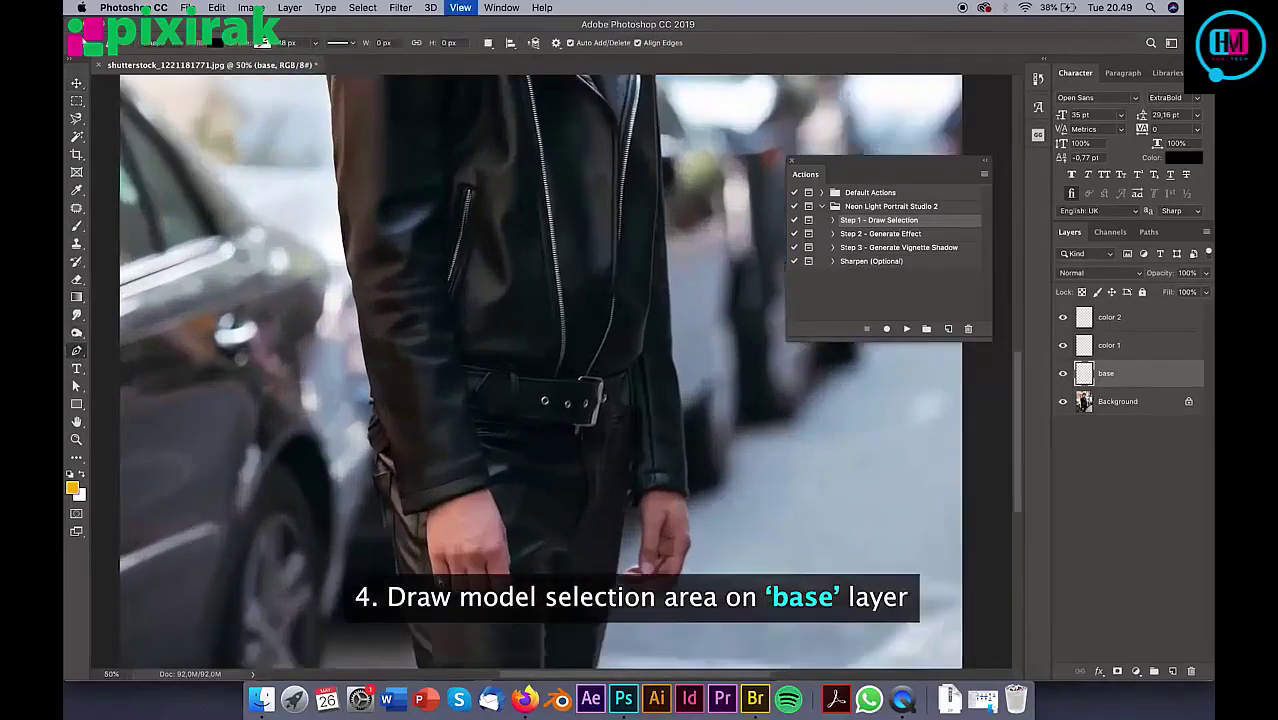
key("super+plus")
left_click_drag(551, 300, 521, 397)
key("super+plus")
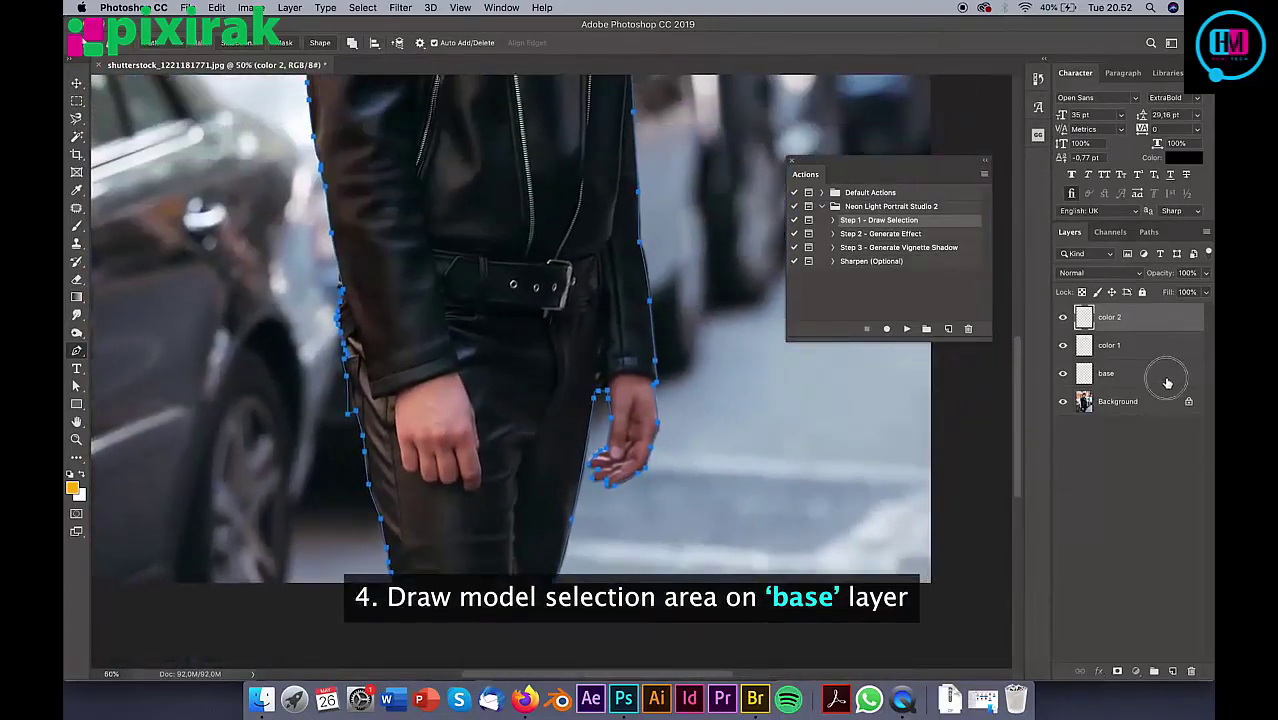
Step: On the base layer, turn the traced path around the man into a selection
left_click(1150, 373)
left_click_drag(548, 140, 535, 268)
right_click(524, 188)
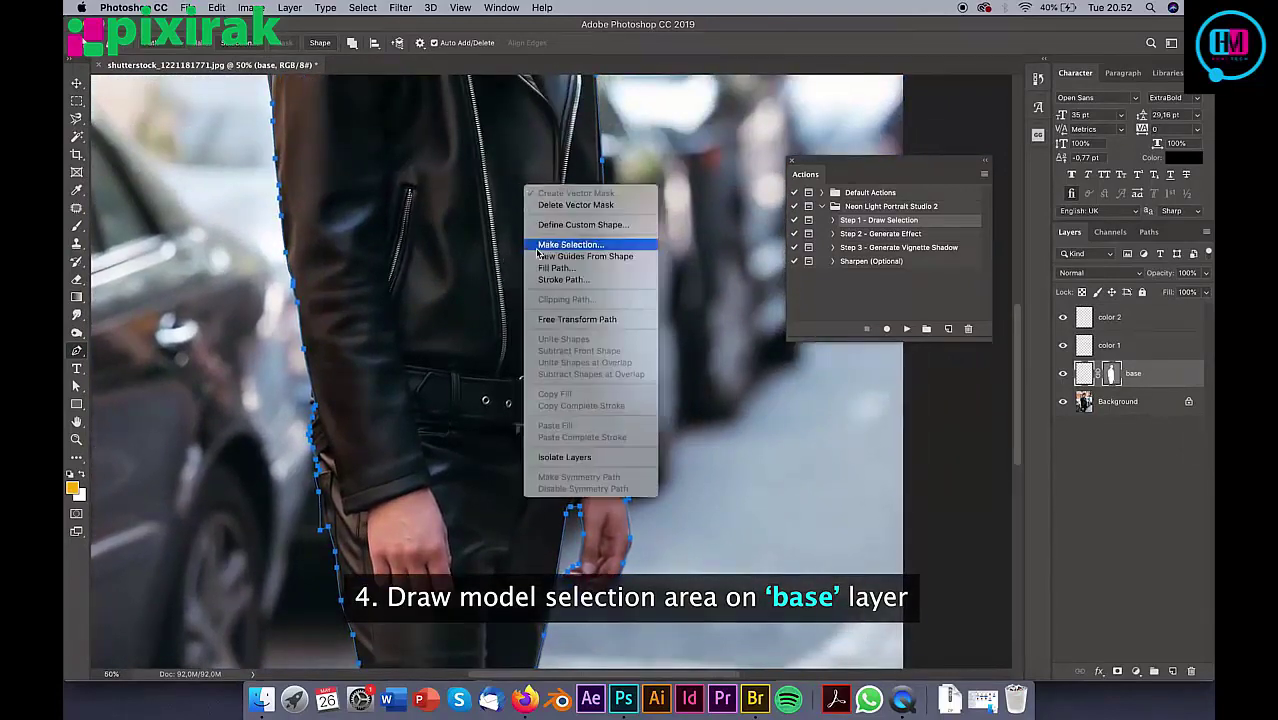
left_click(455, 276)
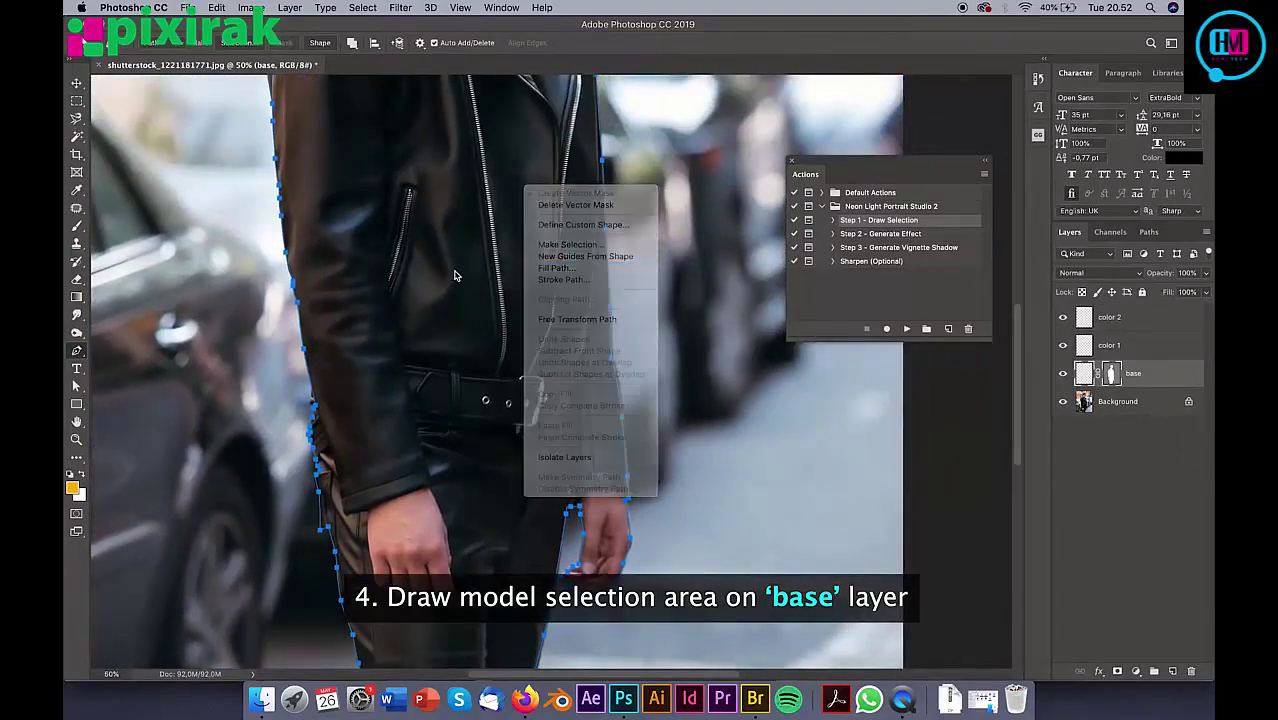
right_click(508, 210)
left_click(560, 271)
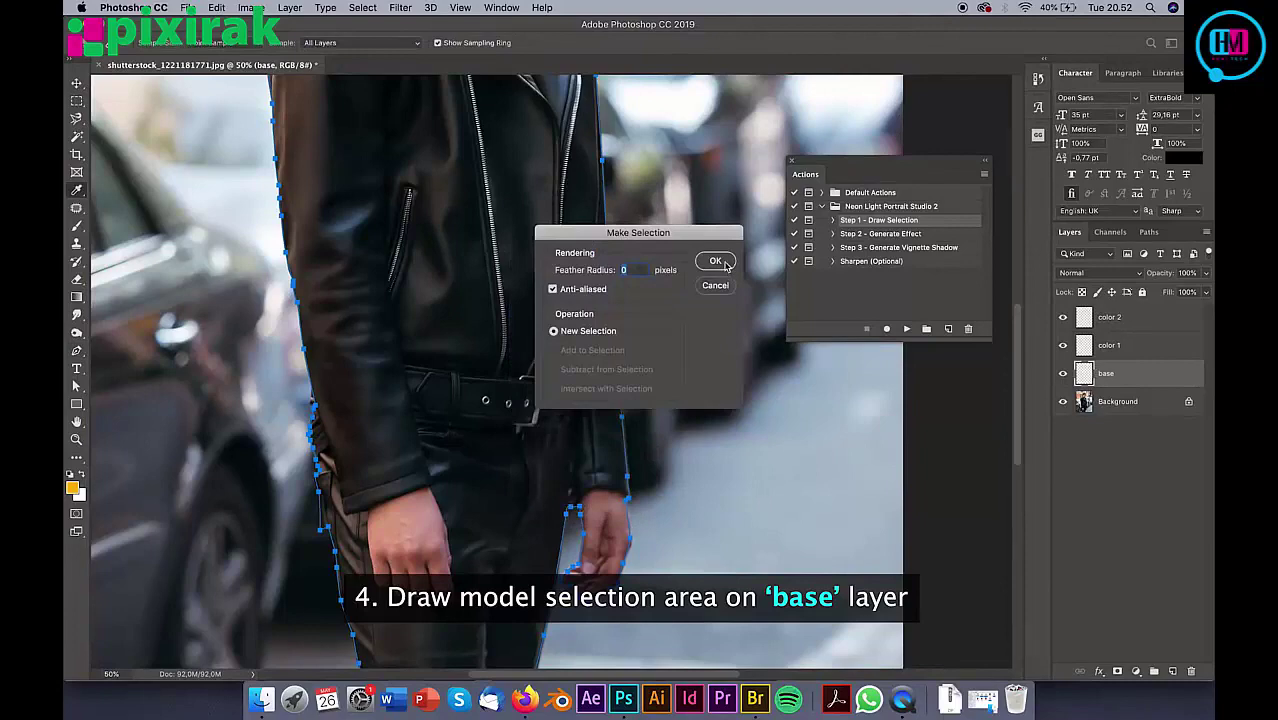
left_click(716, 261)
Step: Fill the selection solid red with the Paint Bucket tool
right_click(76, 297)
left_click(125, 310)
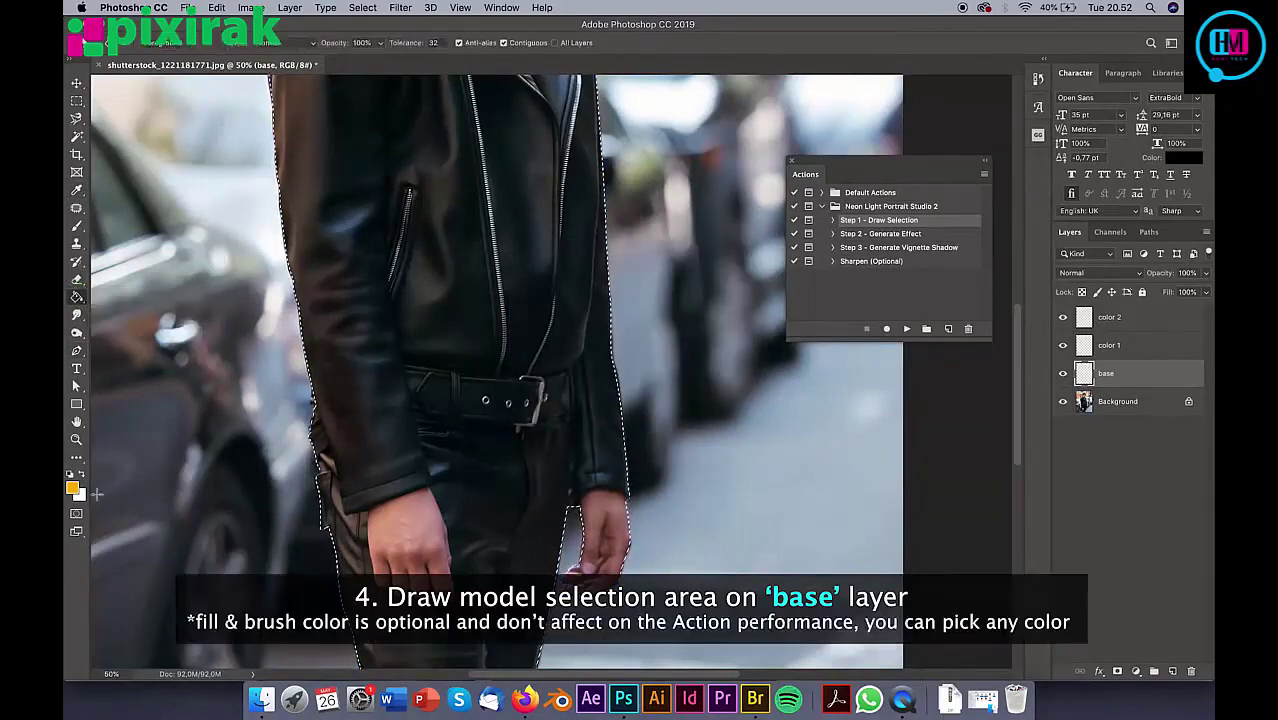
left_click(72, 488)
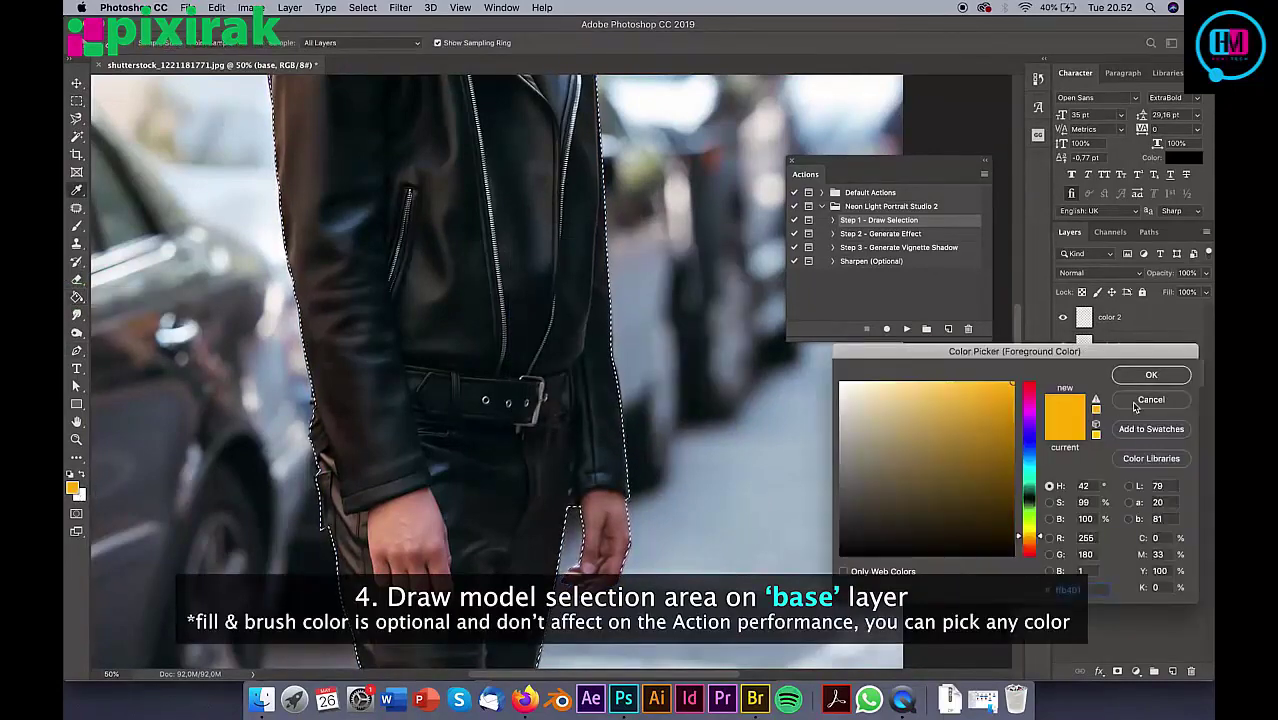
left_click(1028, 384)
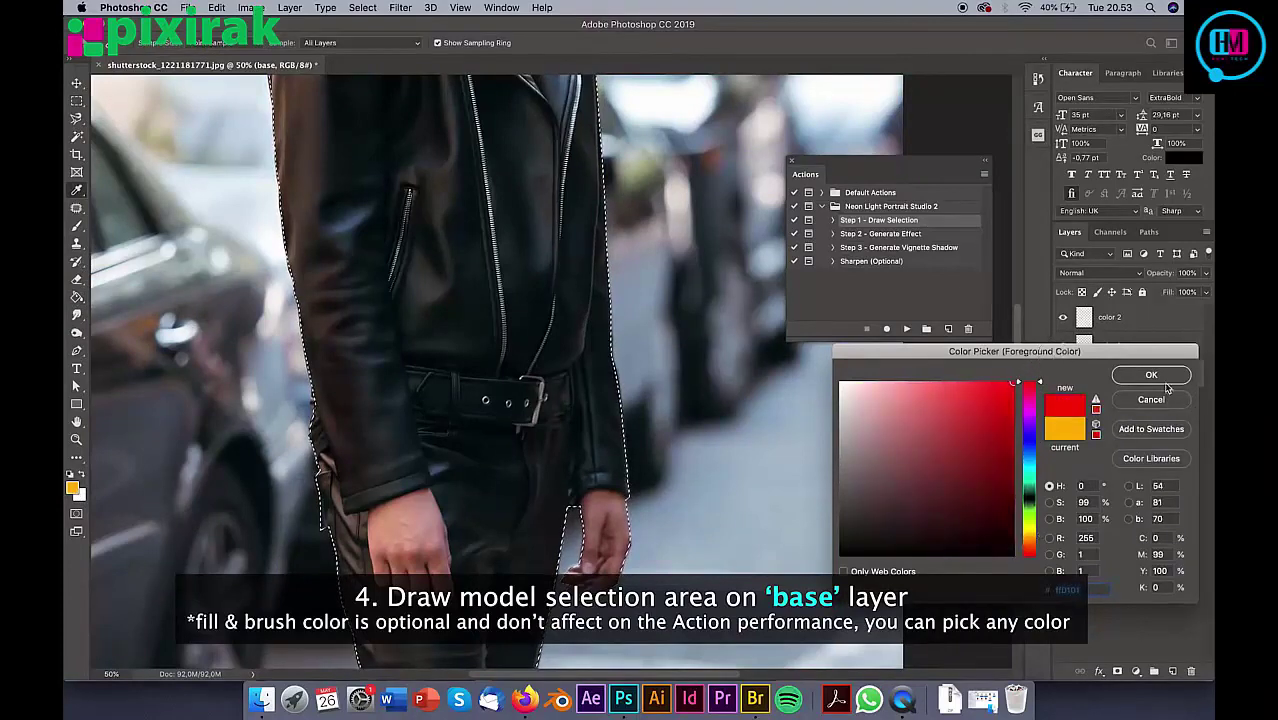
left_click(1152, 377)
left_click(518, 178)
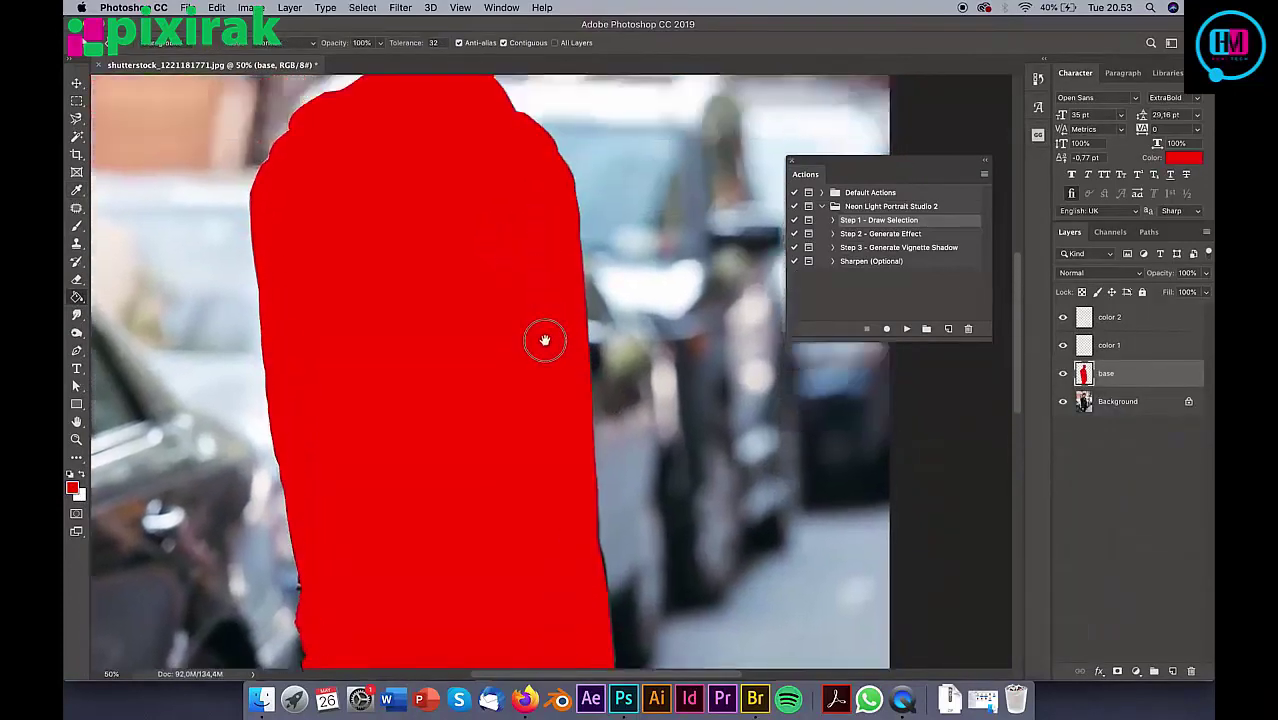
left_click_drag(544, 340, 614, 394)
Step: Hide the base layer, make color 1 active, zoom out and pick the soft Brush
left_click(1063, 373)
left_click(1130, 345)
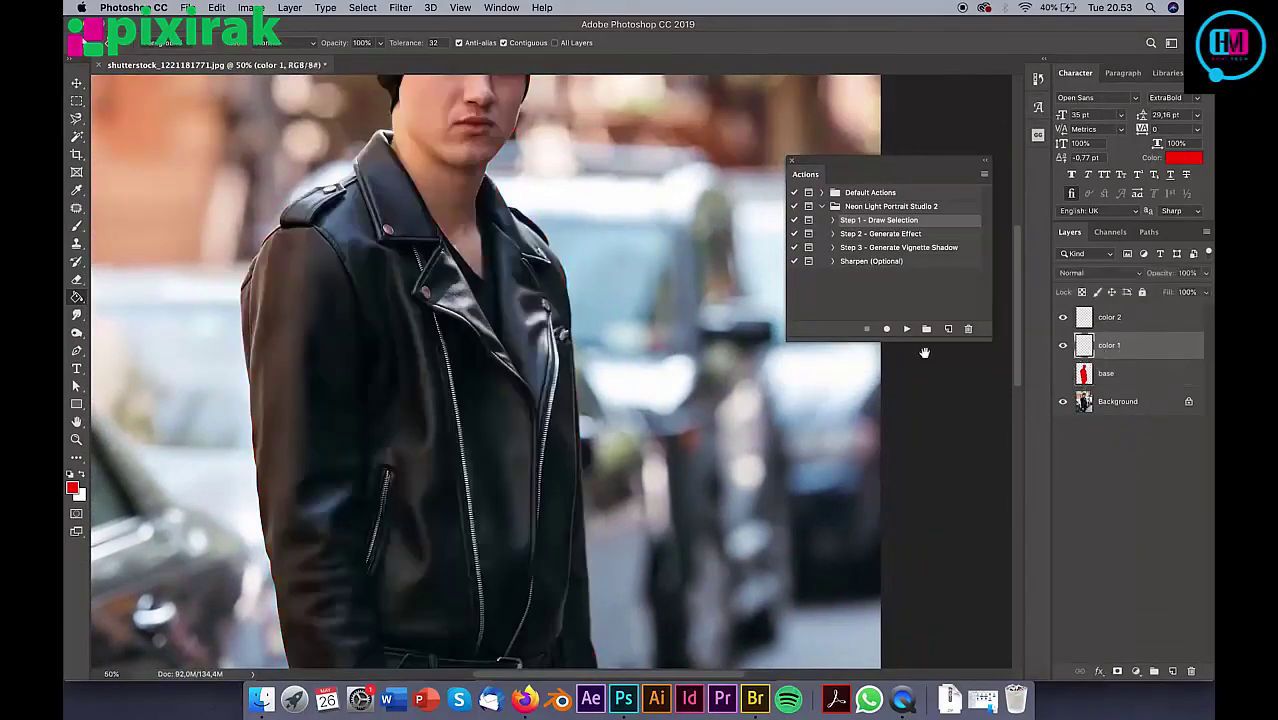
scroll(590, 362, "up", 2)
key("ctrl+minus")
key("ctrl+minus")
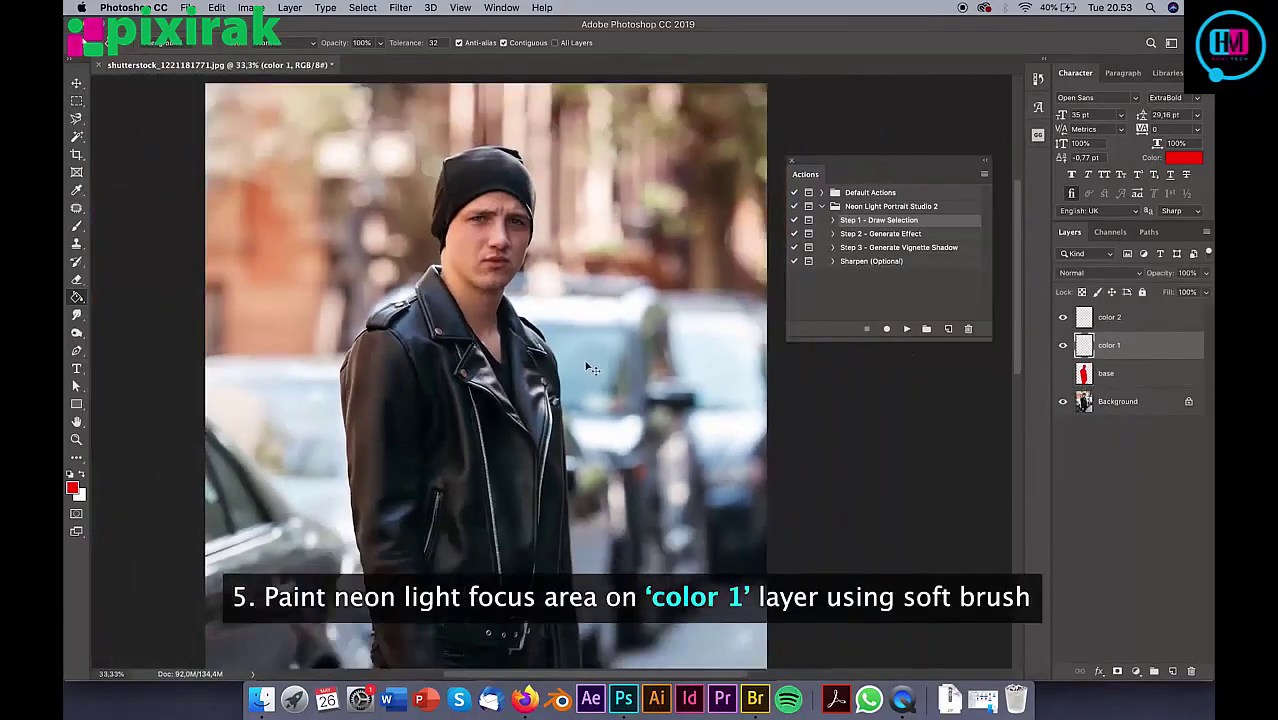
key("b")
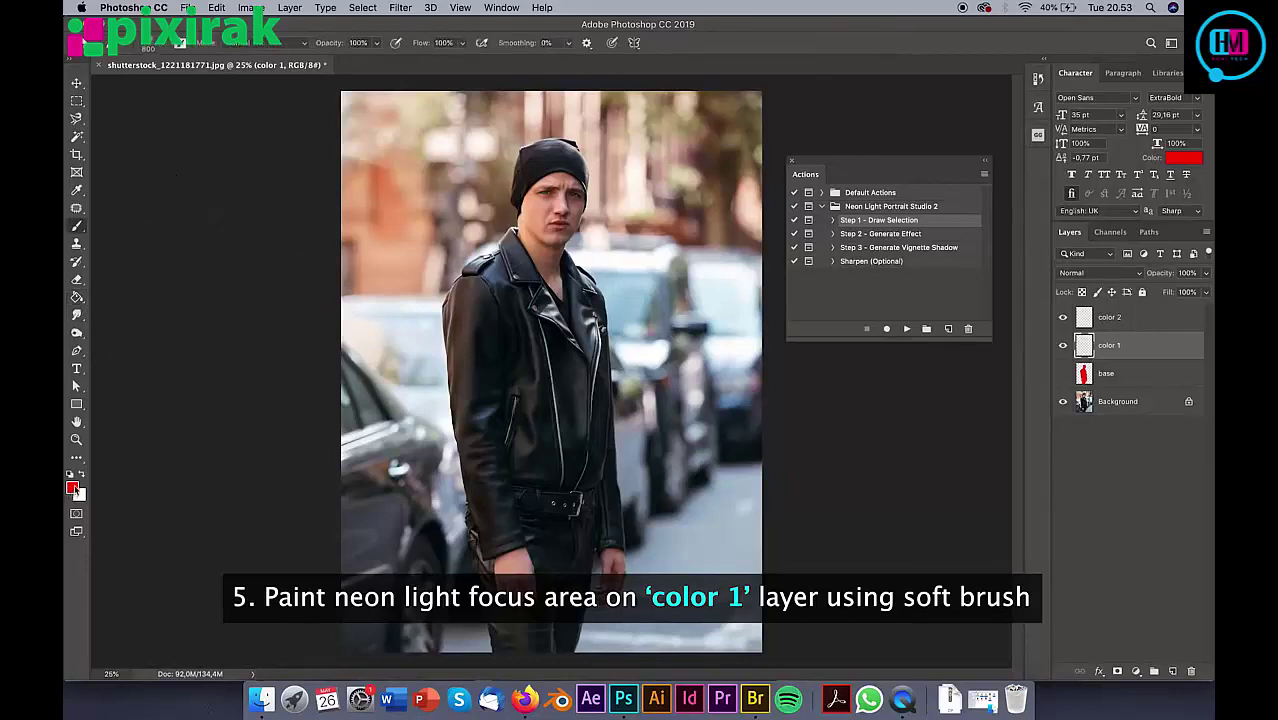
Step: Paint a blue soft-brush stroke from the man's head down over his jacket
left_click(72, 487)
left_click(1031, 467)
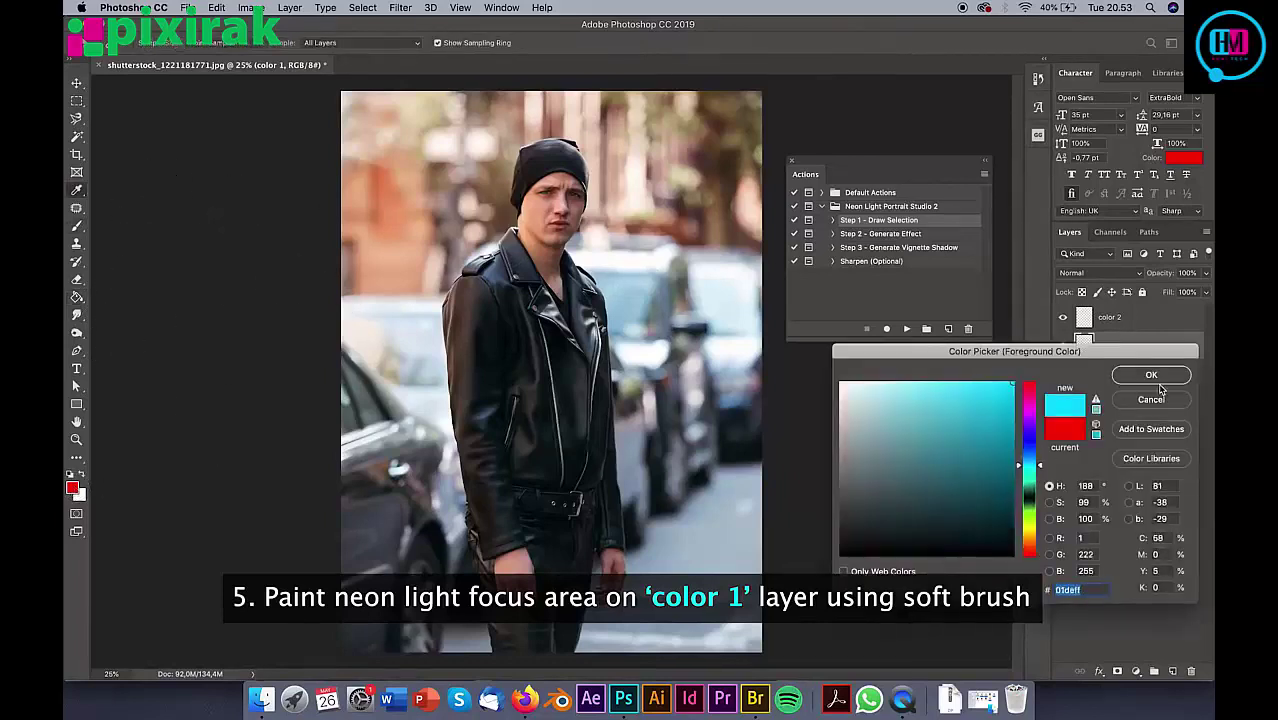
left_click(1031, 441)
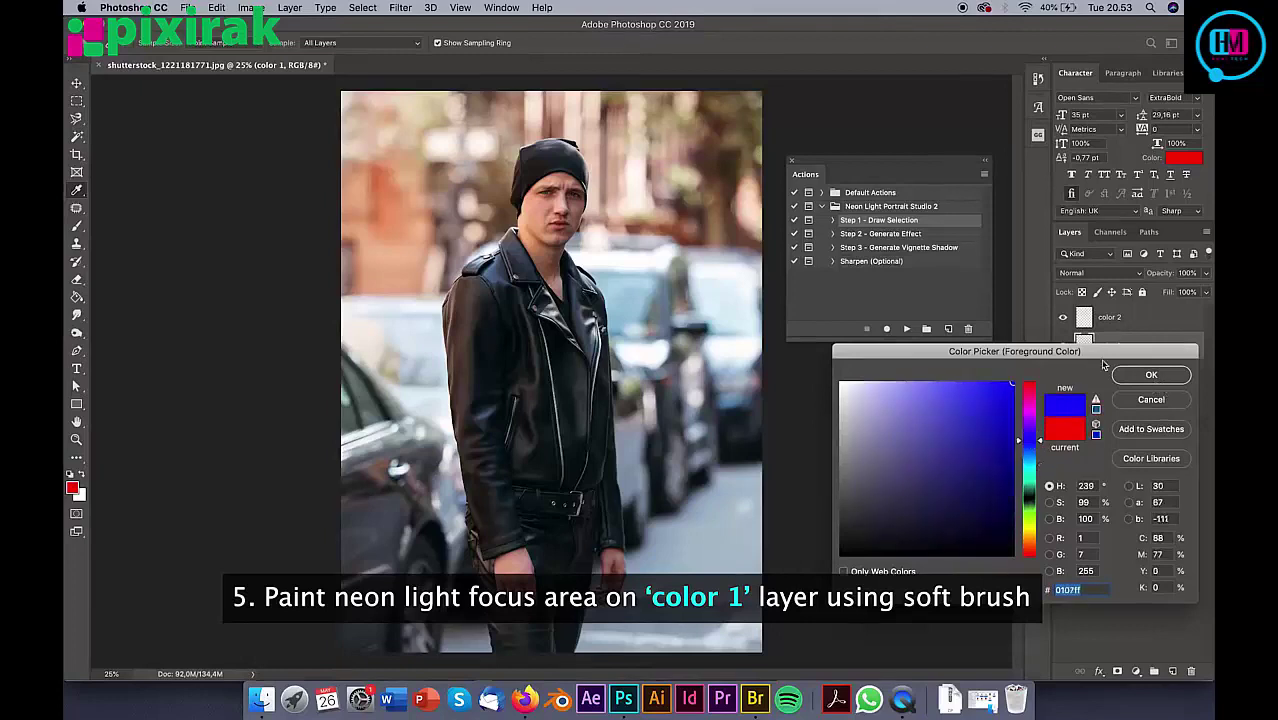
left_click(1150, 375)
left_click_drag(555, 145, 566, 640)
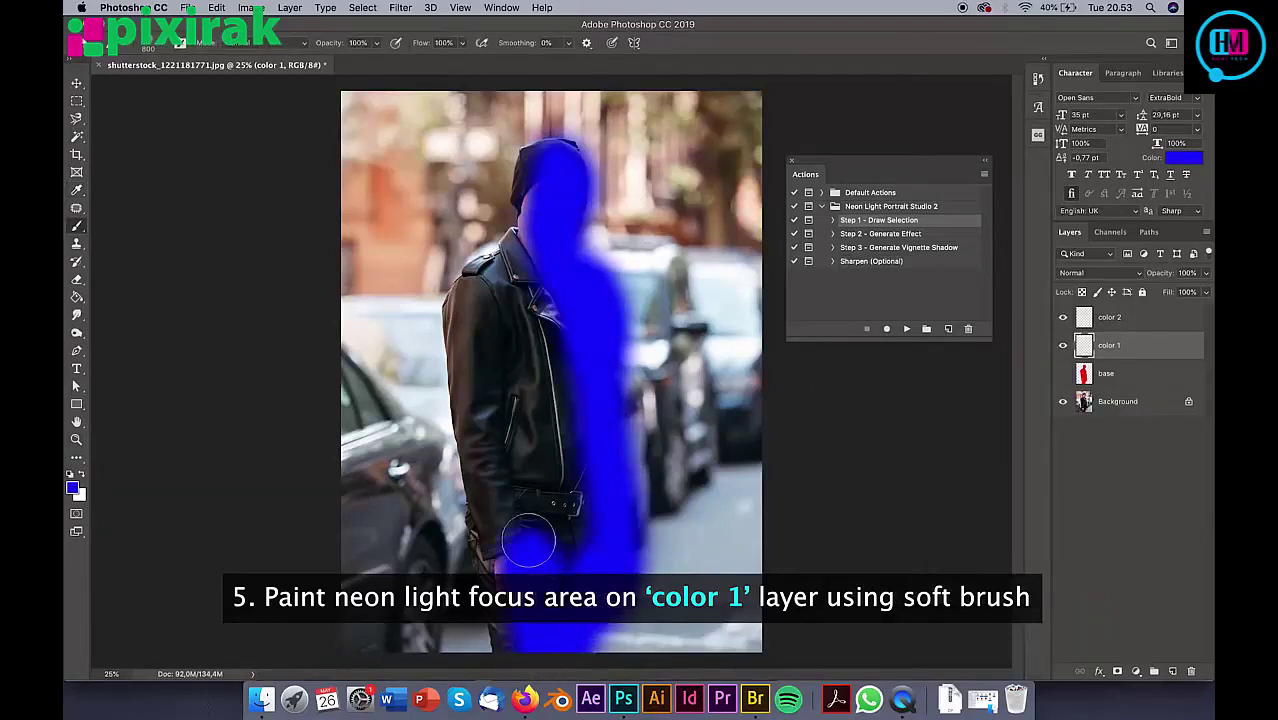
mouse_move(528, 514)
left_mouse_down()
mouse_move(506, 335)
mouse_move(537, 625)
left_mouse_up()
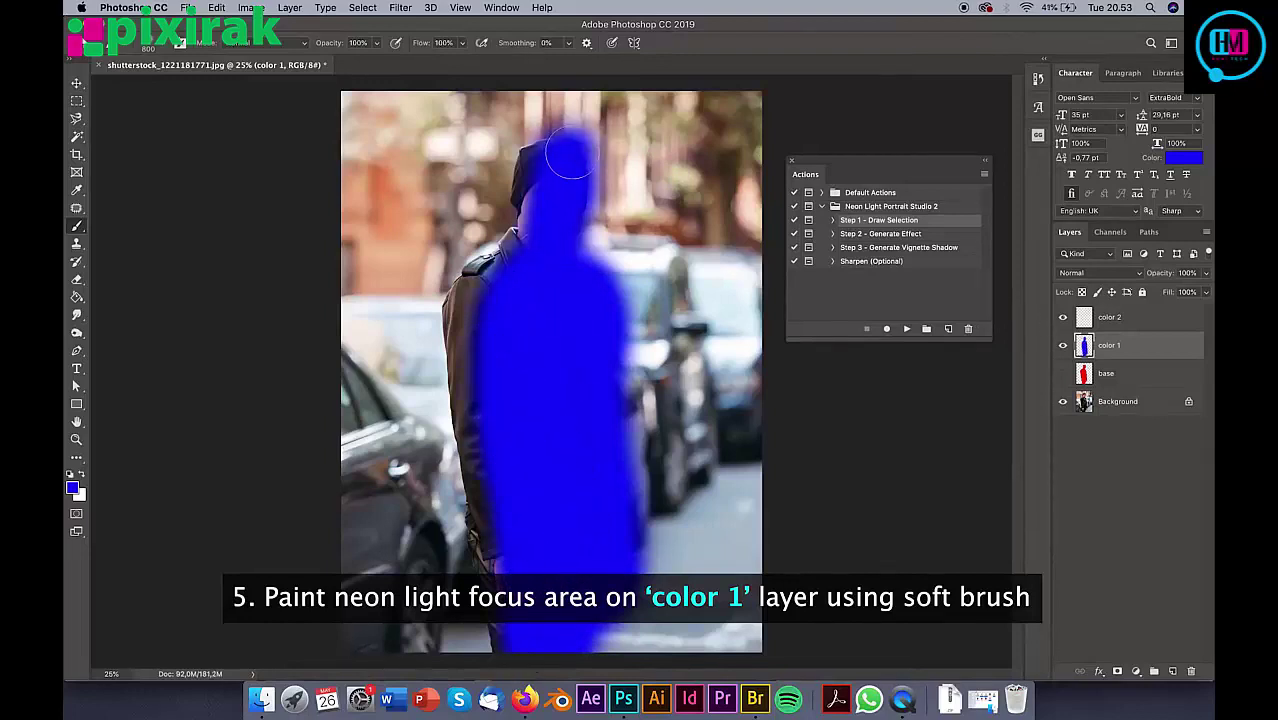
left_click(1115, 317)
Step: Paint a green soft light down the man's left side on the color 2 layer
left_click(72, 487)
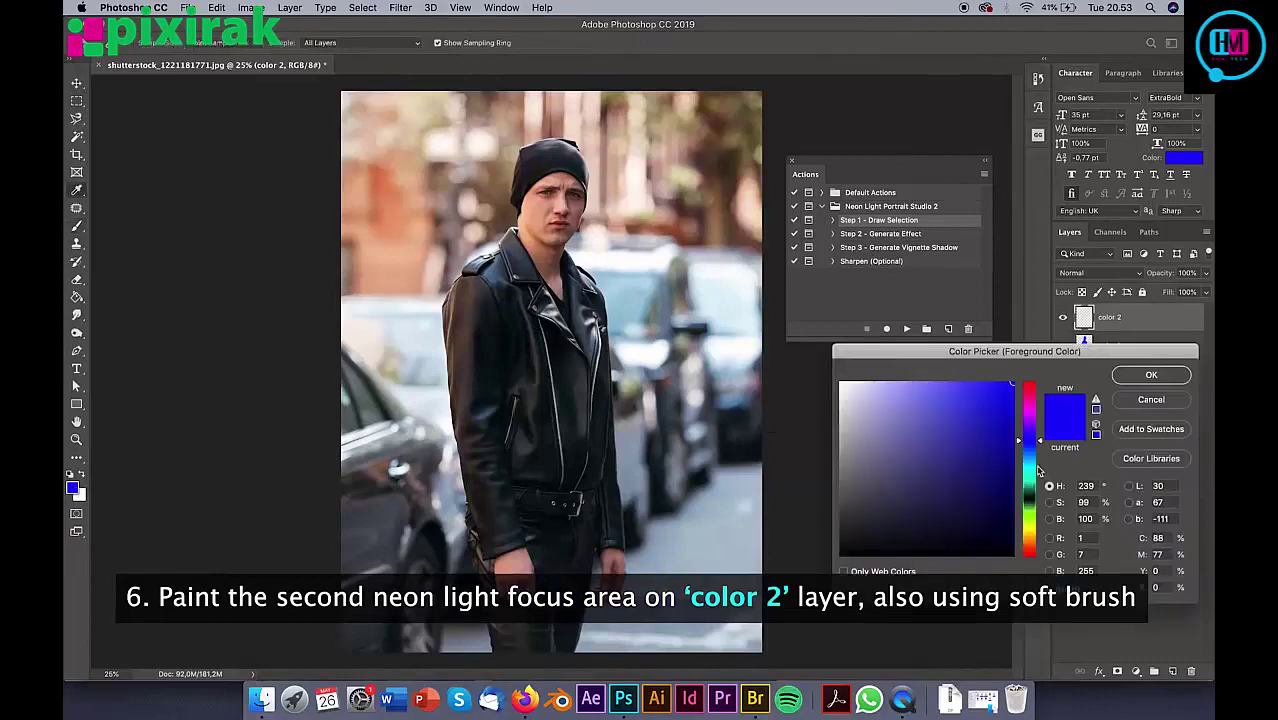
left_click_drag(1028, 440, 1028, 500)
left_click(1152, 372)
left_click(1063, 345)
left_click(533, 147)
mouse_move(533, 147)
left_mouse_down()
mouse_move(445, 315)
mouse_move(440, 420)
mouse_move(480, 640)
mouse_move(475, 270)
mouse_move(508, 160)
left_mouse_up()
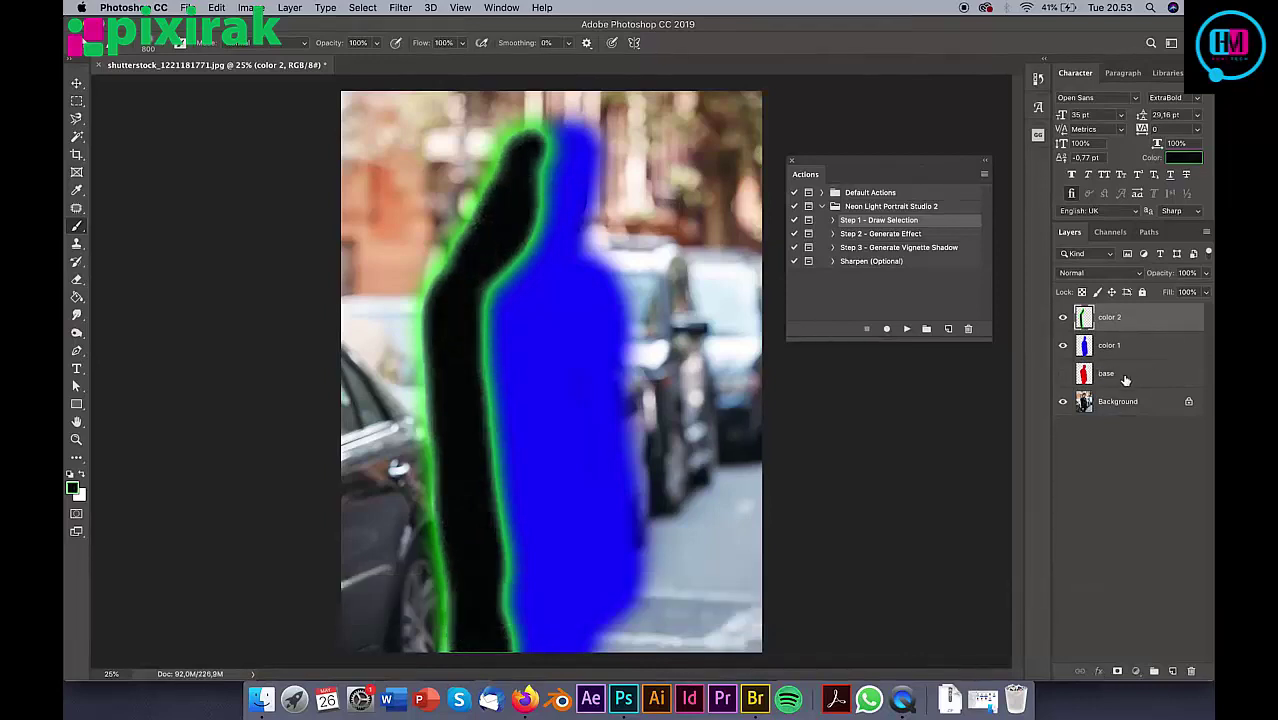
Step: Hide the color 2, color 1 and base layers to compare, then show base and color 1 again
left_click(1120, 375)
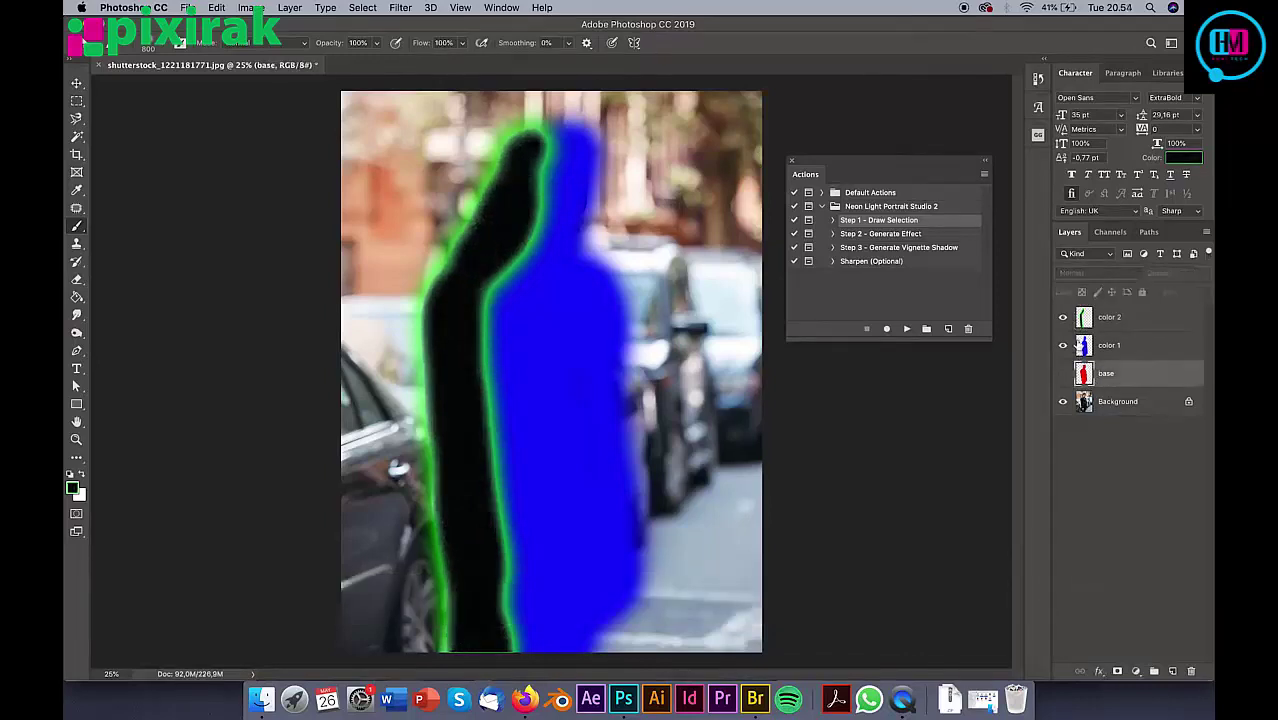
left_click(1126, 350)
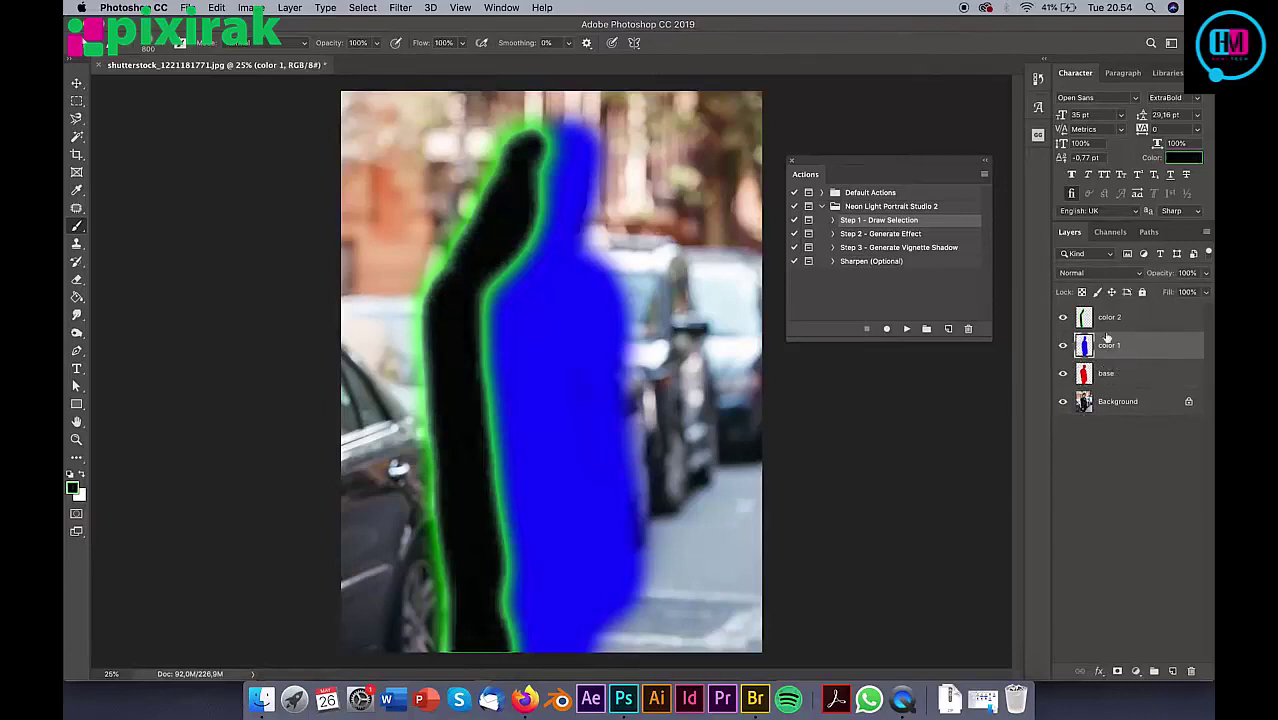
left_click(1137, 318)
left_click(1063, 318)
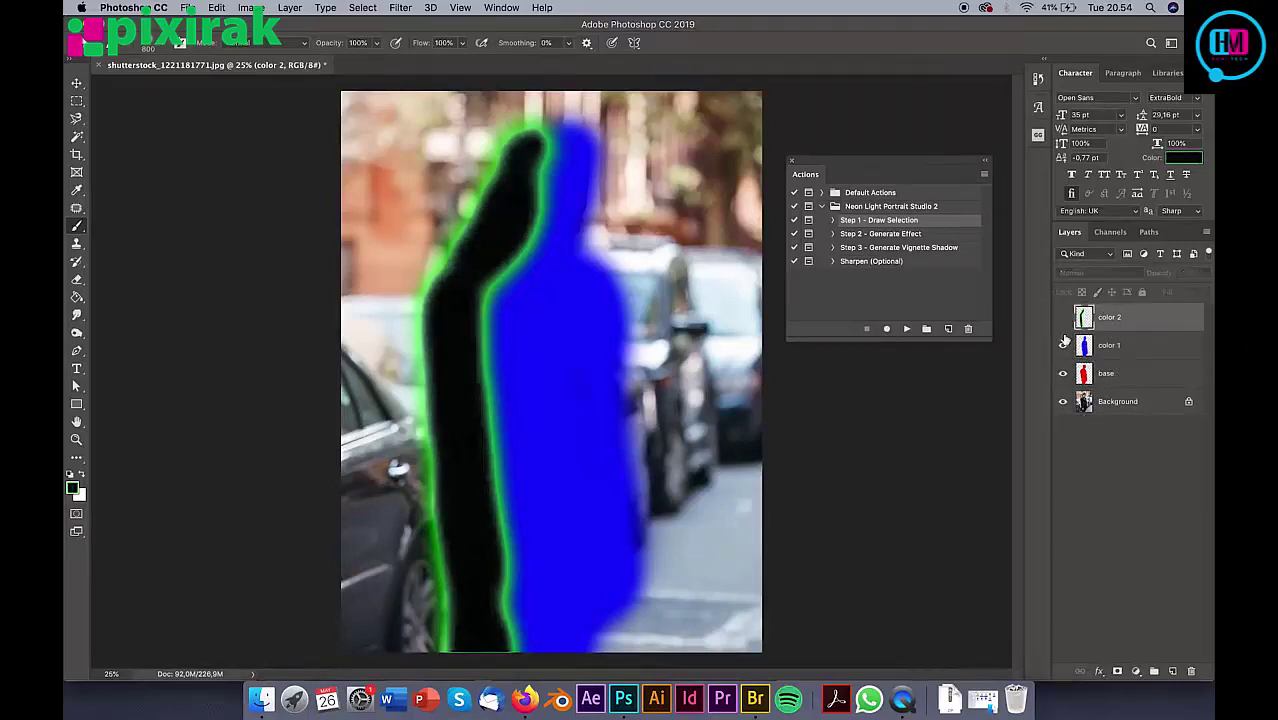
left_click(1063, 345)
left_click(1063, 374)
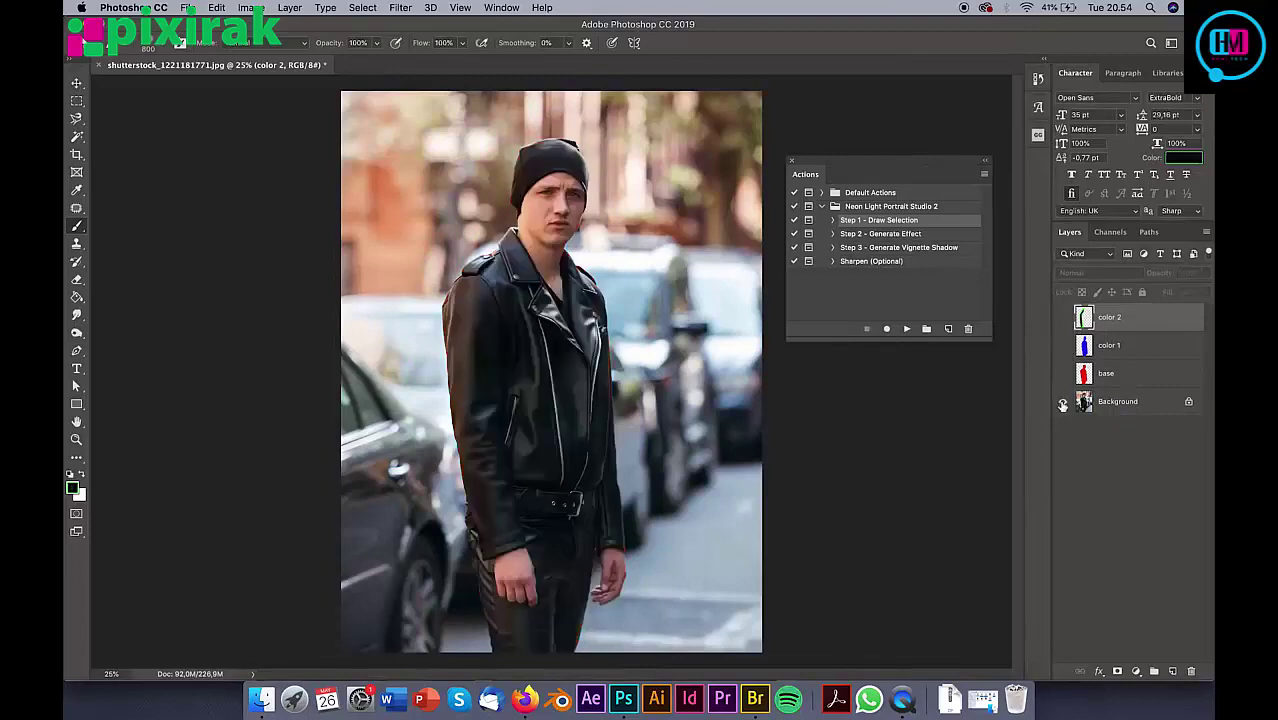
left_click(1063, 373)
left_click(1063, 345)
Step: Show color 2, deselect the layer and run Step 2 - Generate Effect
left_click(1063, 317)
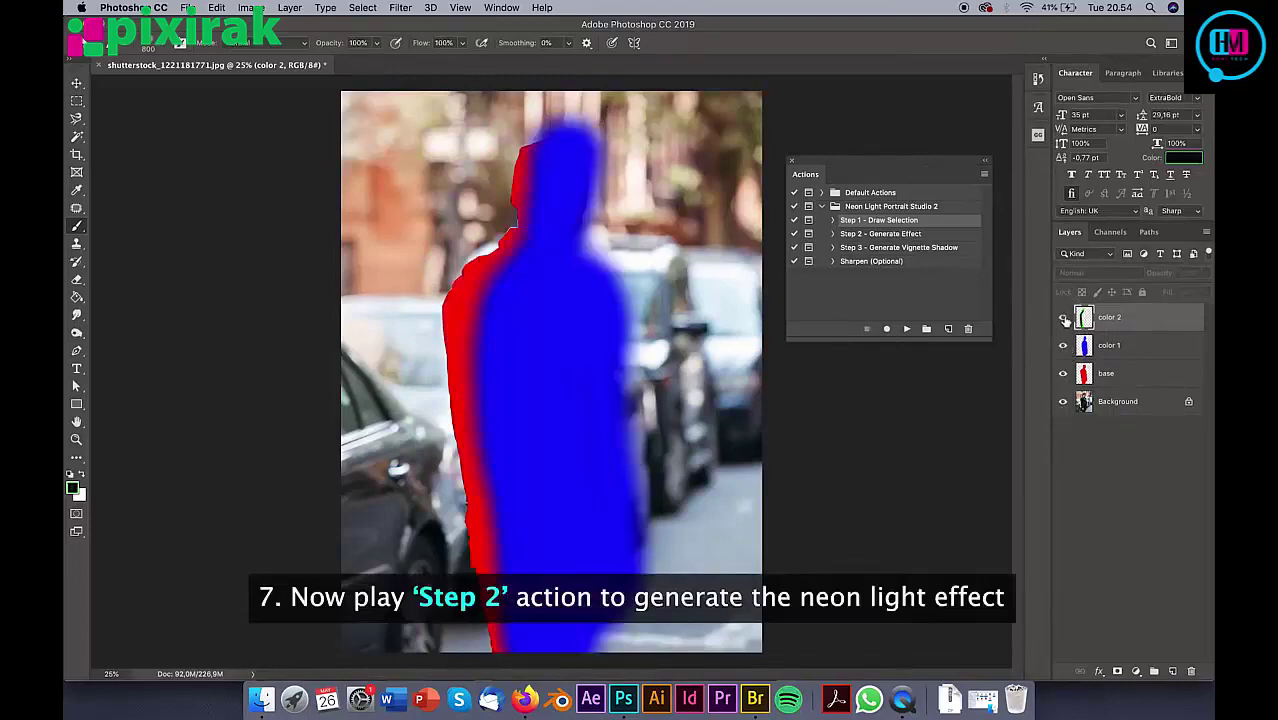
left_click(1108, 483)
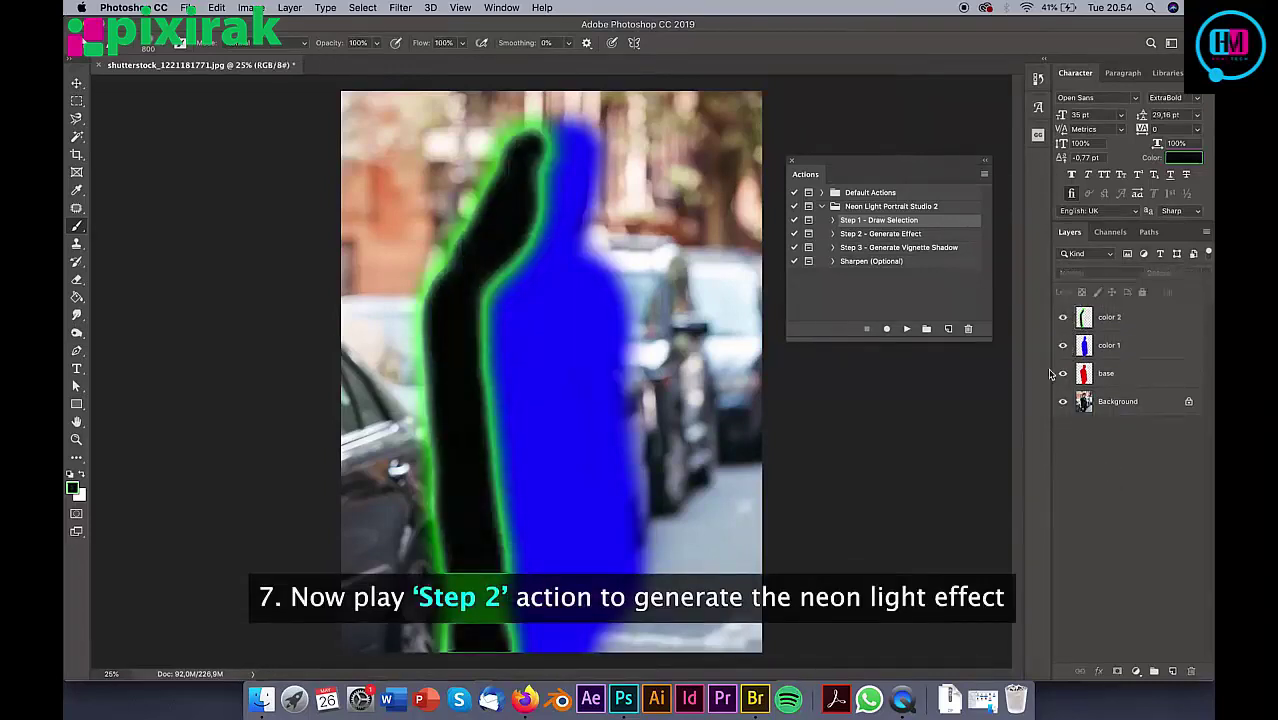
left_click(912, 235)
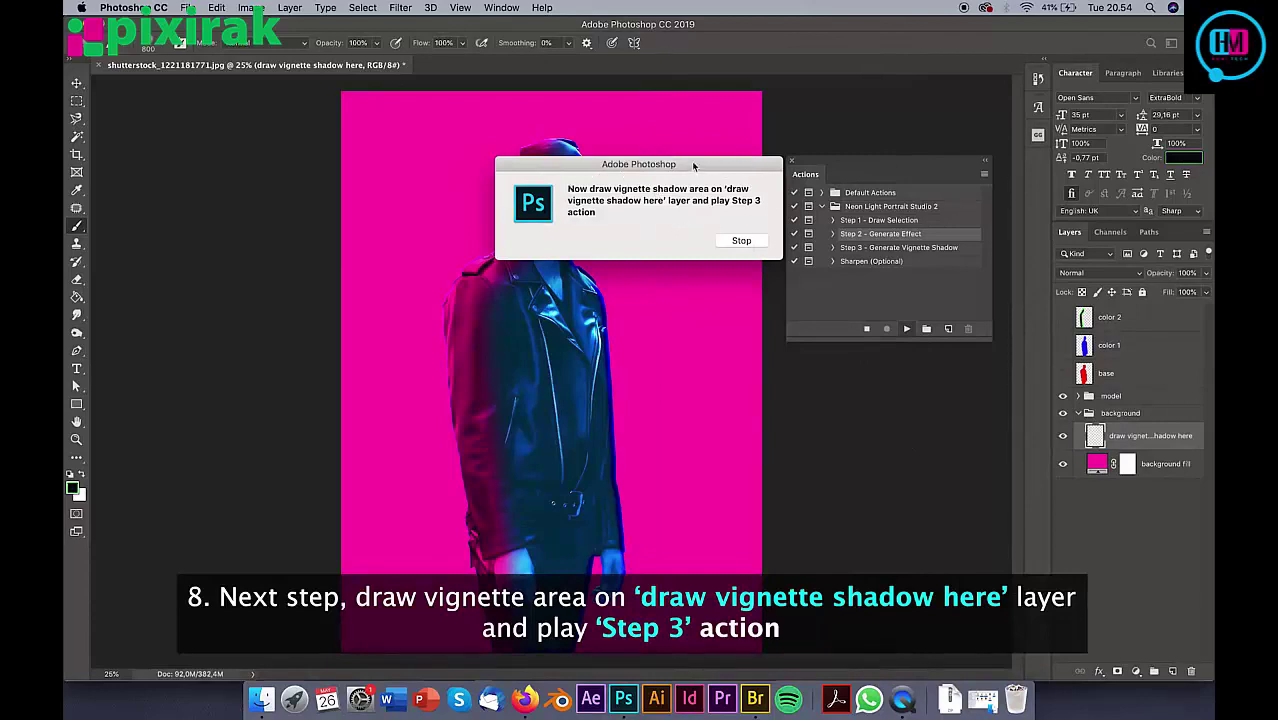
left_click(741, 241)
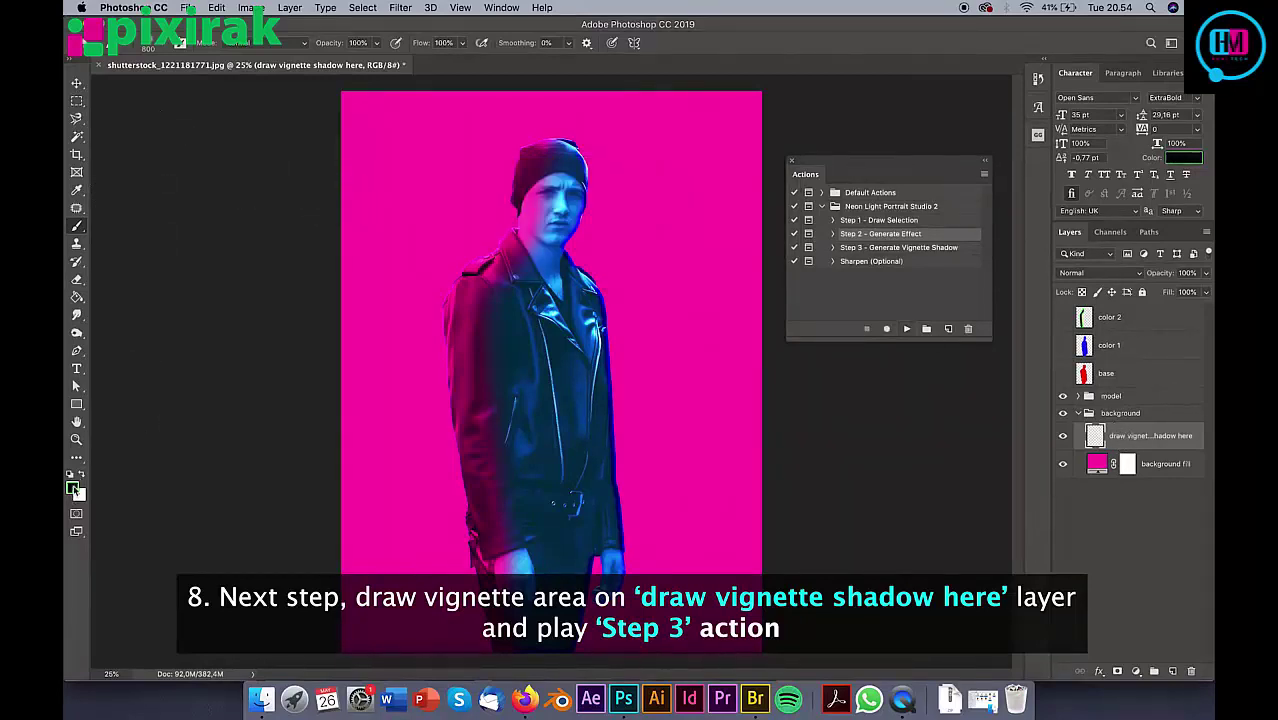
Step: Set the foreground colour to bright cyan, after briefly trying black
left_click(72, 487)
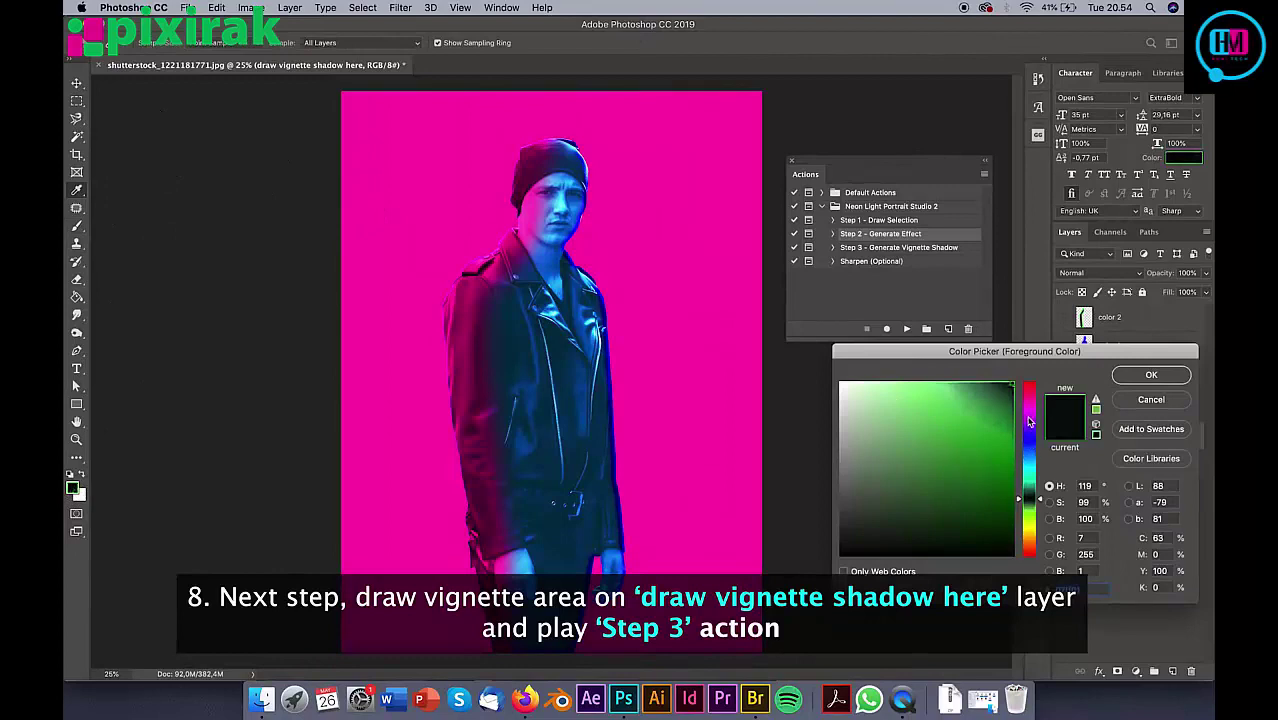
left_click_drag(976, 521, 846, 558)
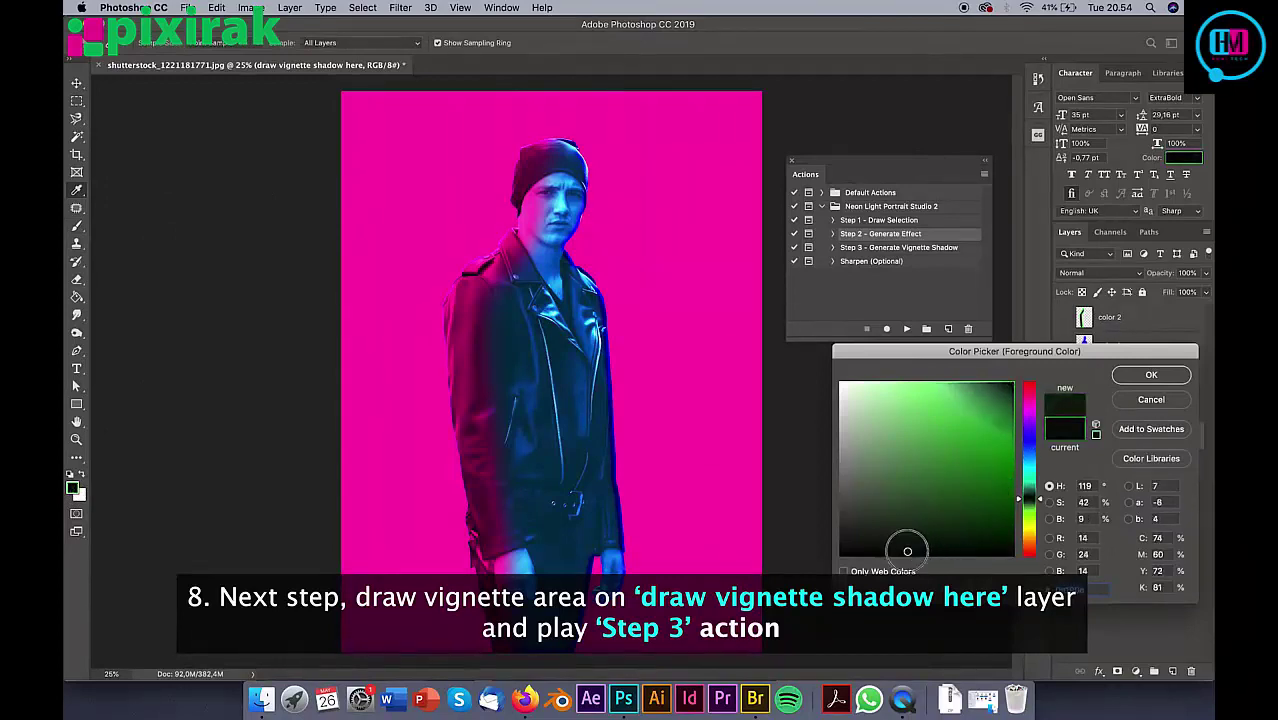
left_click(1151, 376)
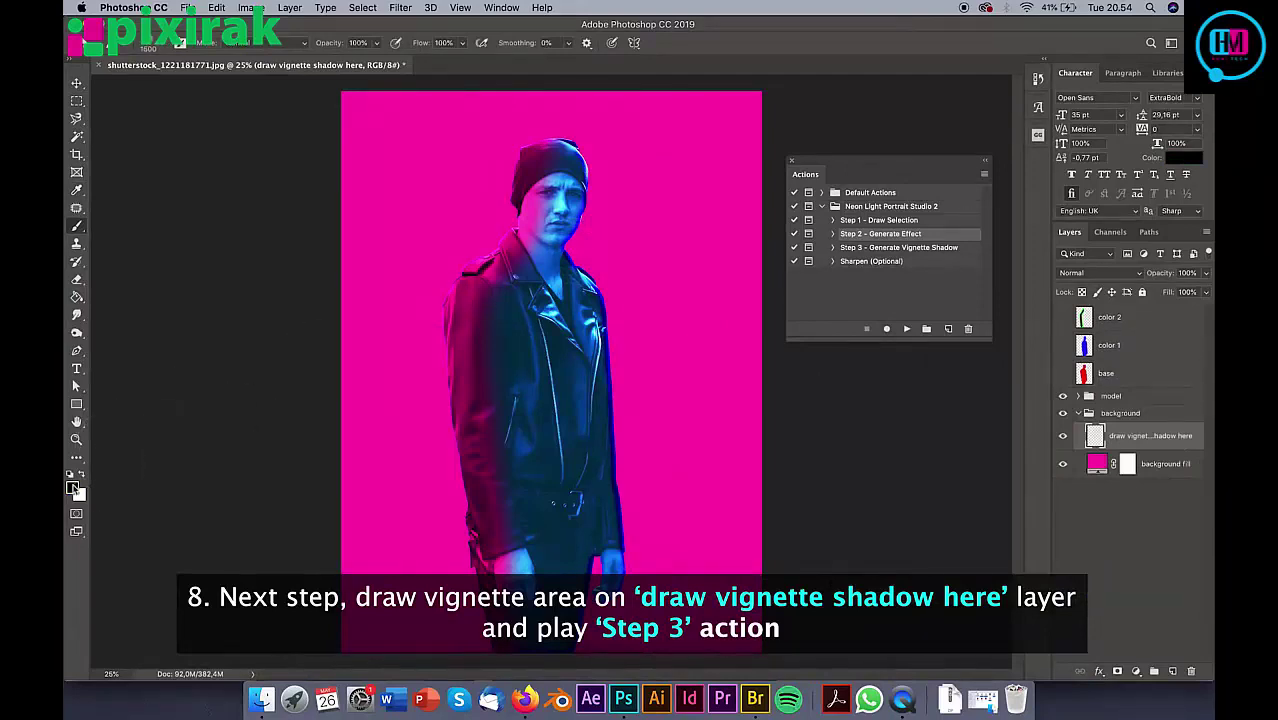
left_click(72, 487)
left_click_drag(1034, 470, 1030, 462)
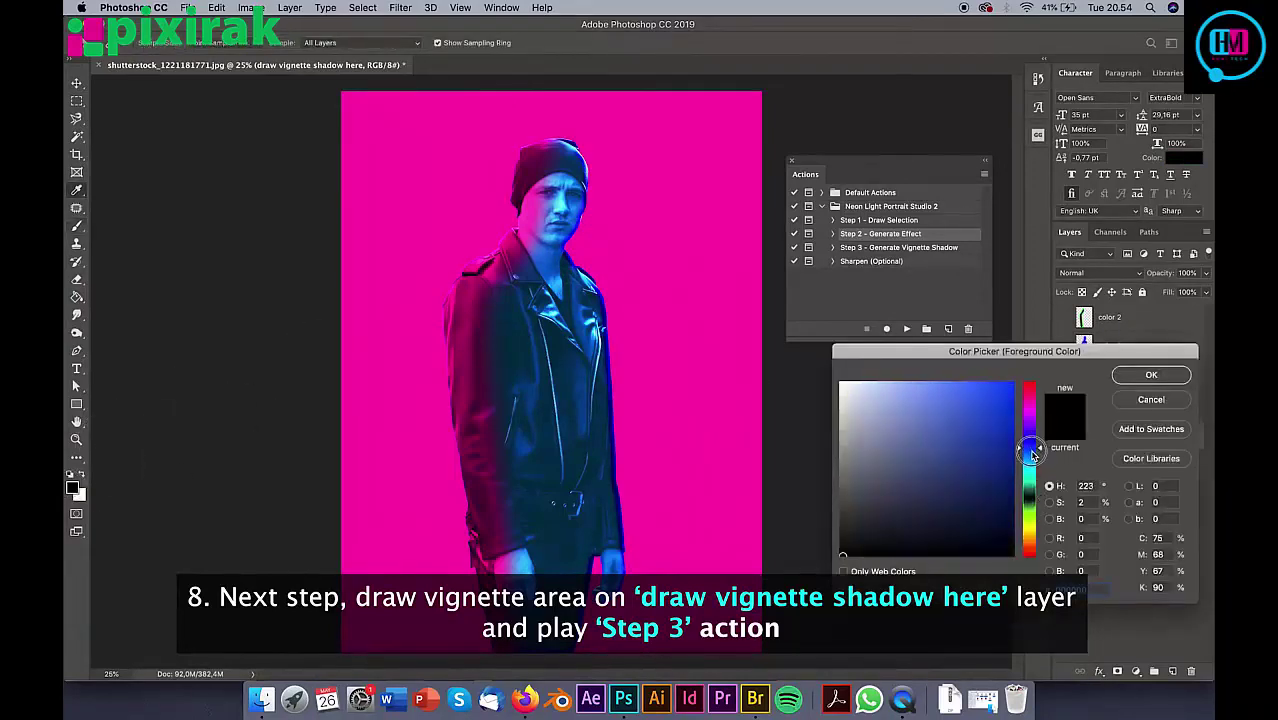
left_click(1012, 383)
left_click(1151, 375)
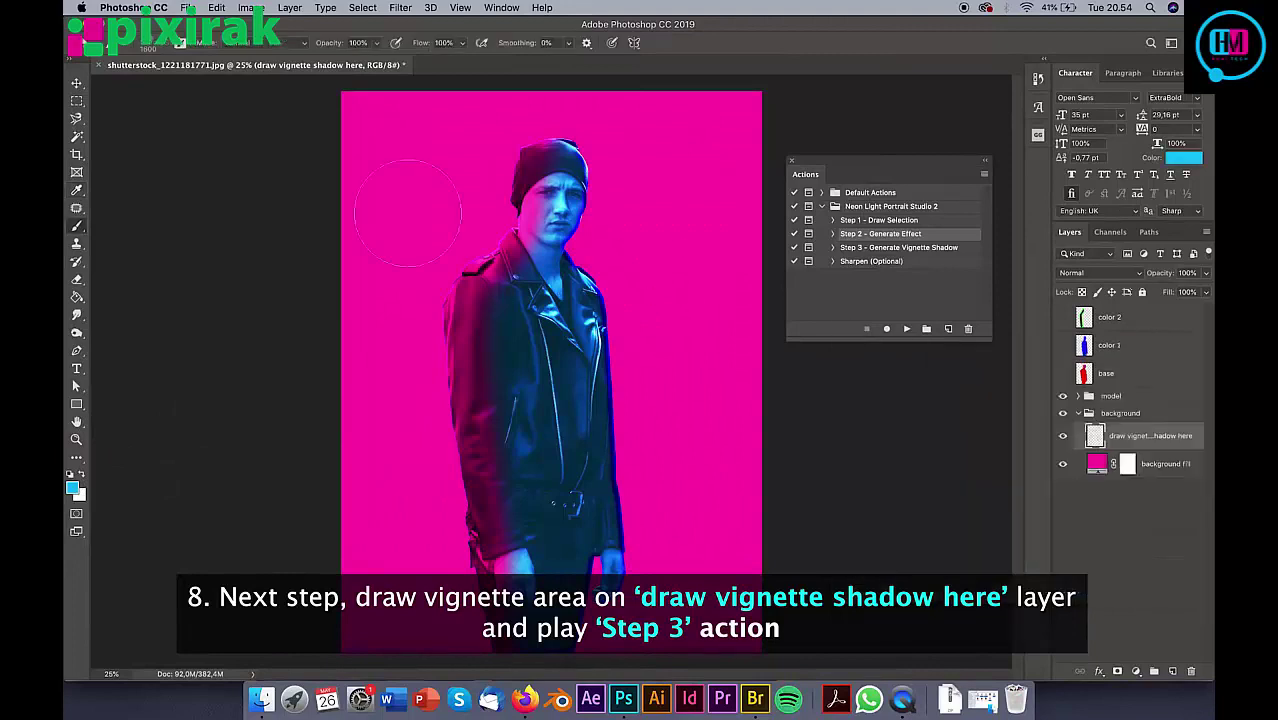
Step: Enlarge the brush and paint cyan over the whole background of the vignette layer
key("bracketright")
key("bracketright")
key("bracketright")
key("bracketright")
key("bracketright")
key("bracketright")
left_click_drag(310, 140, 258, 422)
key("bracketright")
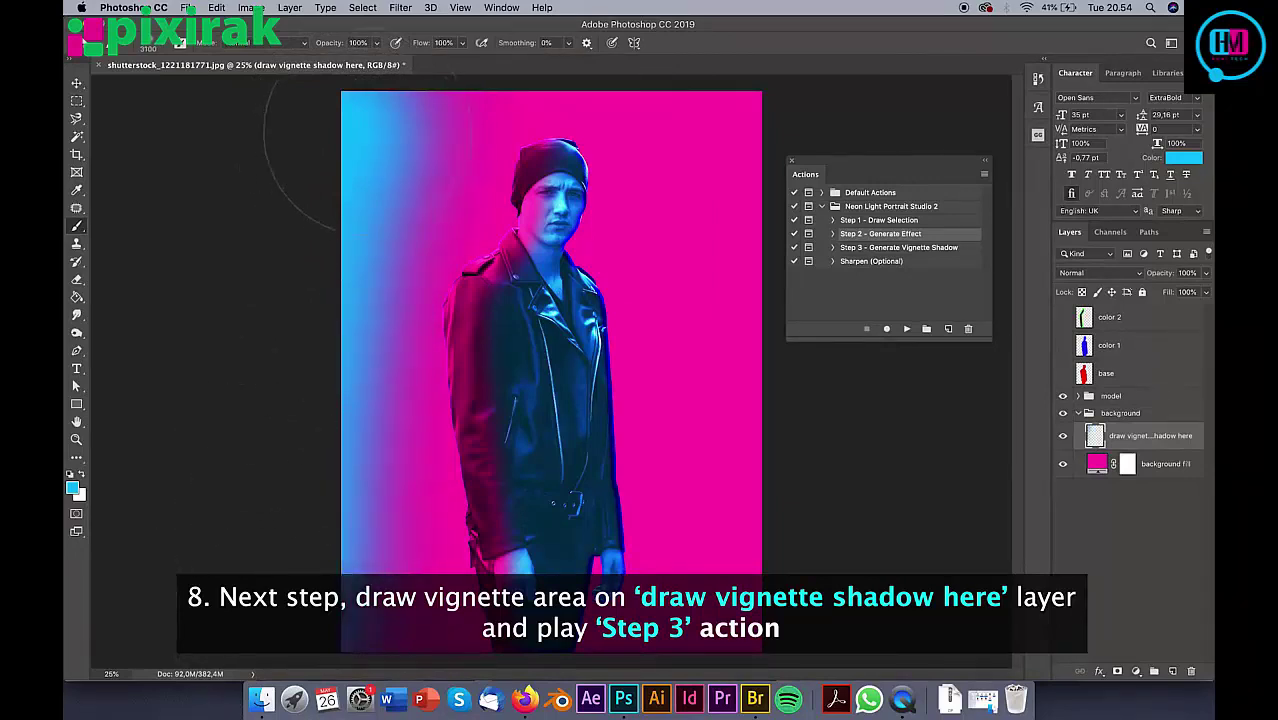
mouse_move(590, 105)
left_mouse_down()
mouse_move(700, 170)
mouse_move(740, 430)
mouse_move(660, 600)
mouse_move(405, 360)
mouse_move(540, 200)
mouse_move(460, 480)
mouse_move(650, 300)
left_mouse_up()
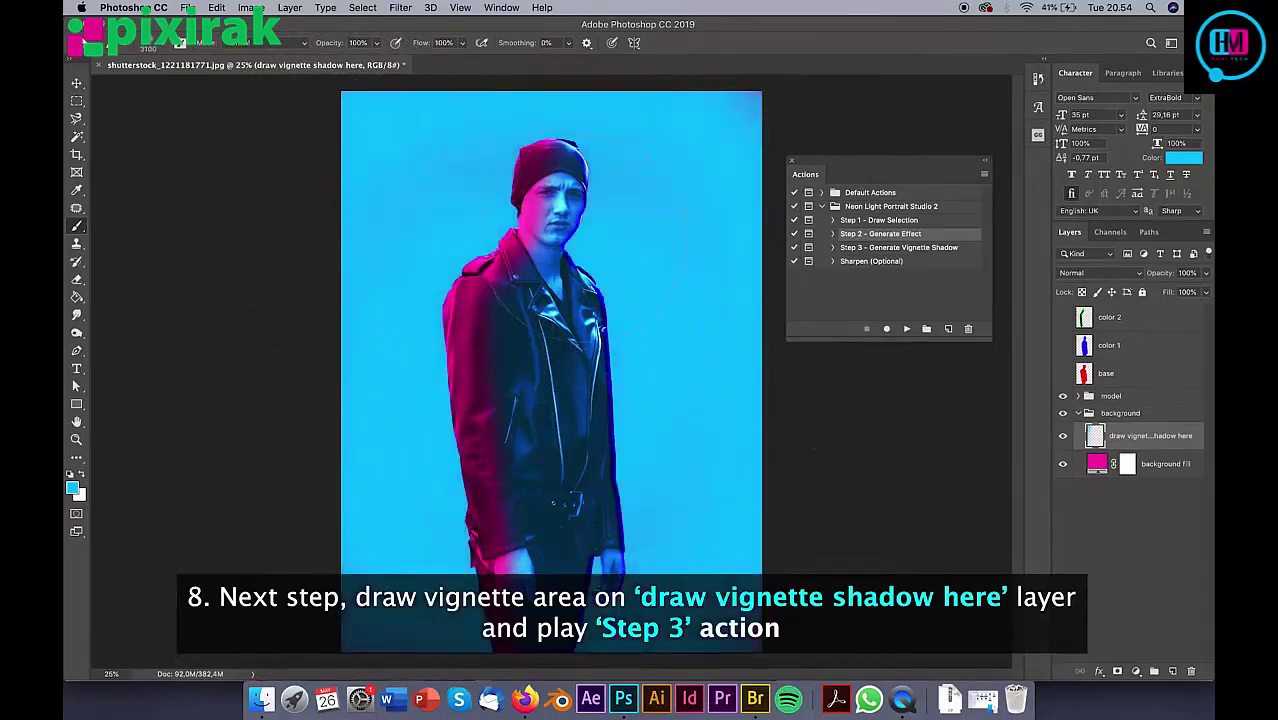
Step: Set up the Eraser with a soft round brush of about 143 px
left_click(78, 280)
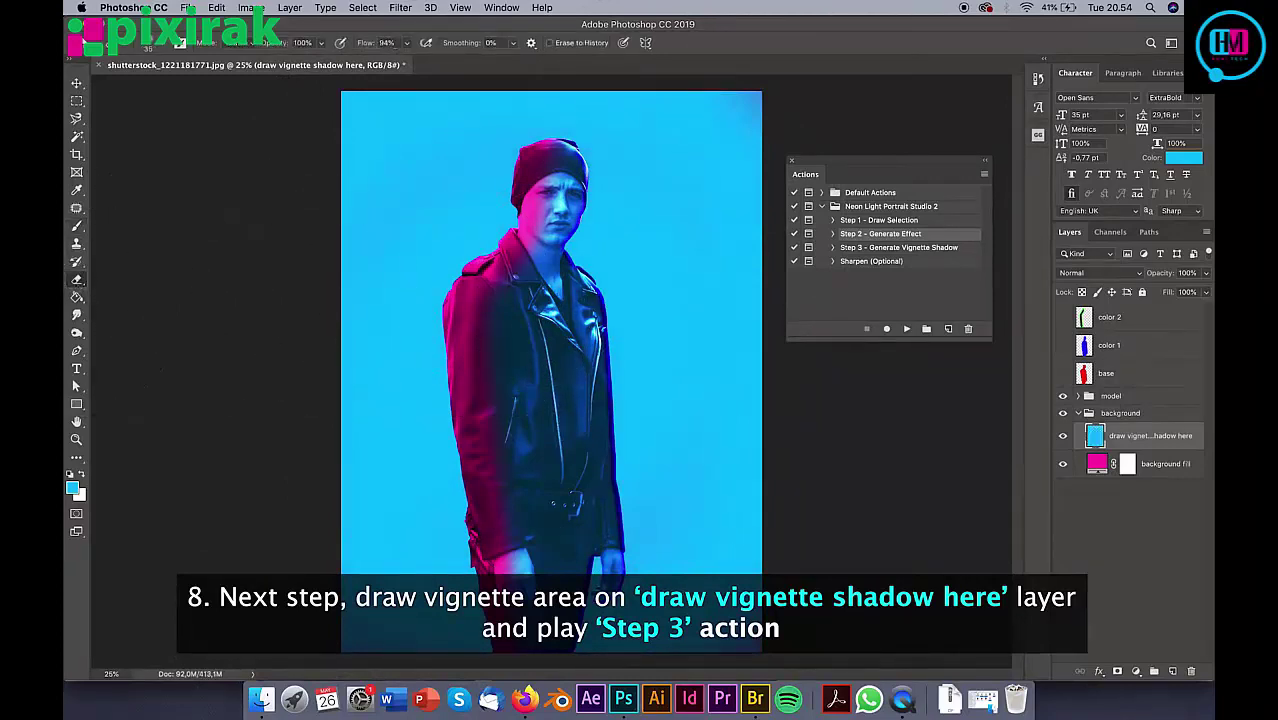
left_click(162, 48)
left_click_drag(152, 86, 192, 86)
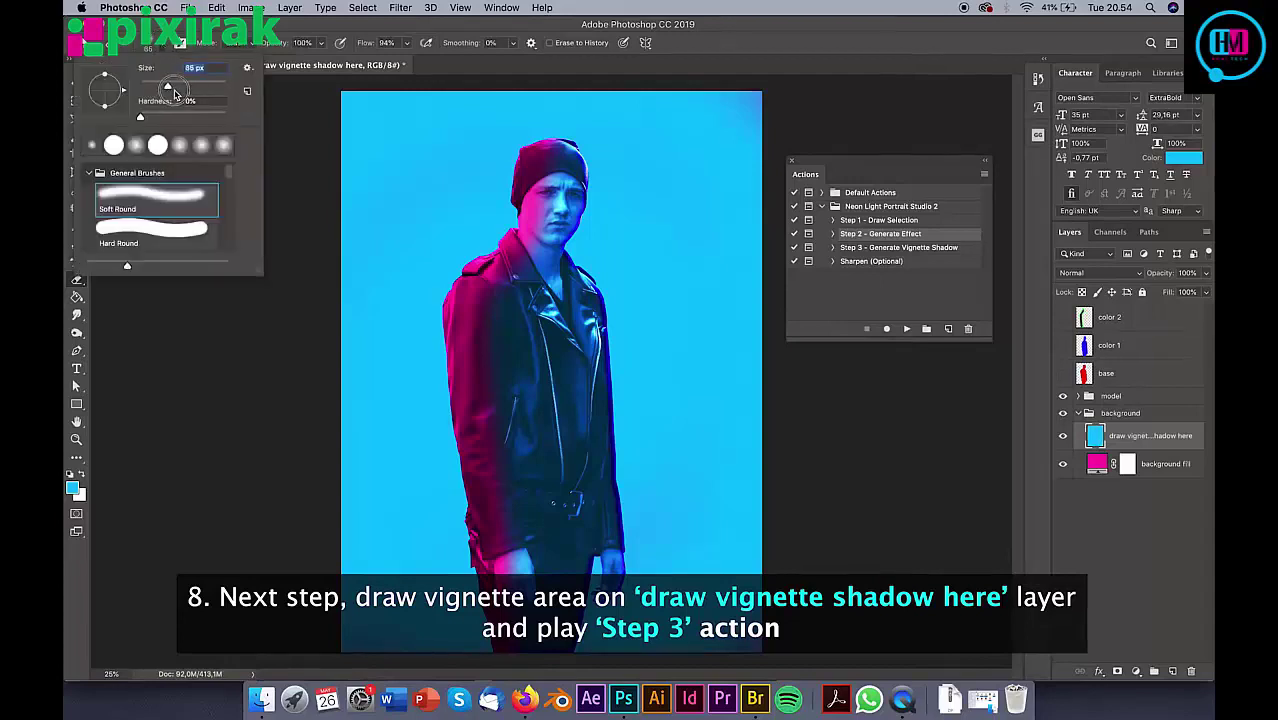
left_click(772, 38)
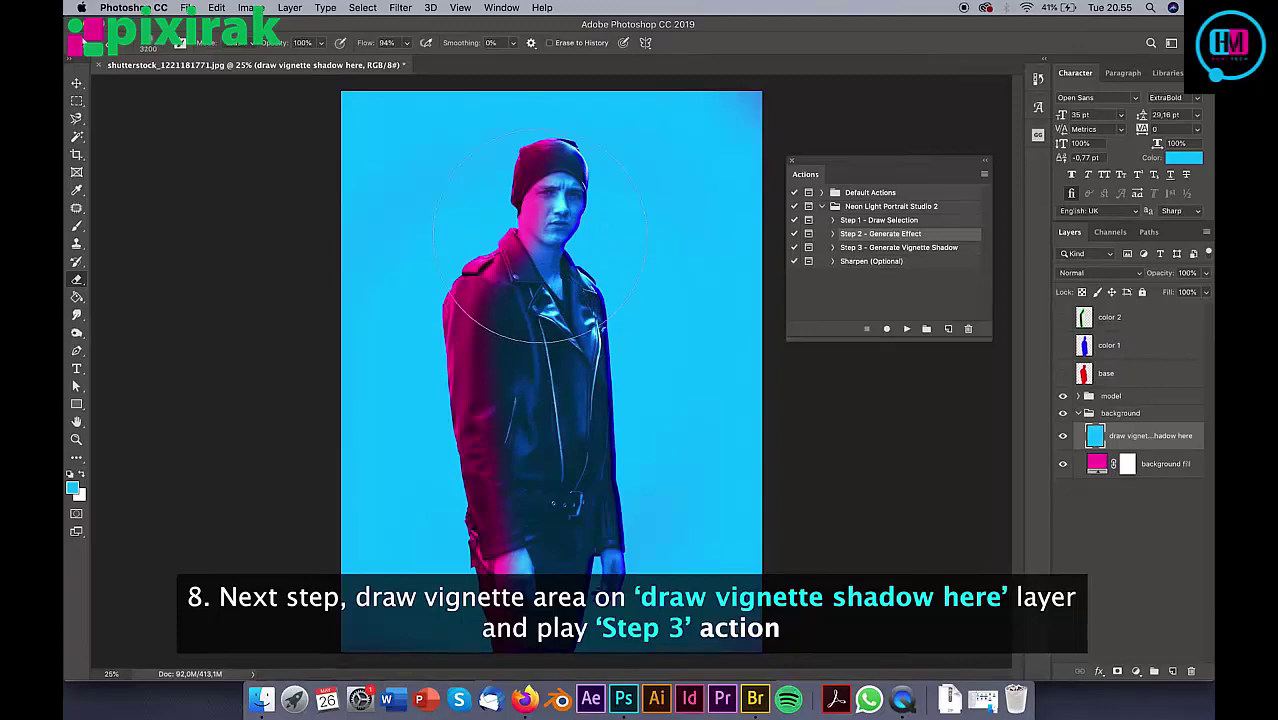
Step: Erase the cyan around the man's head, shoulders and body to reveal magenta
left_click(537, 248)
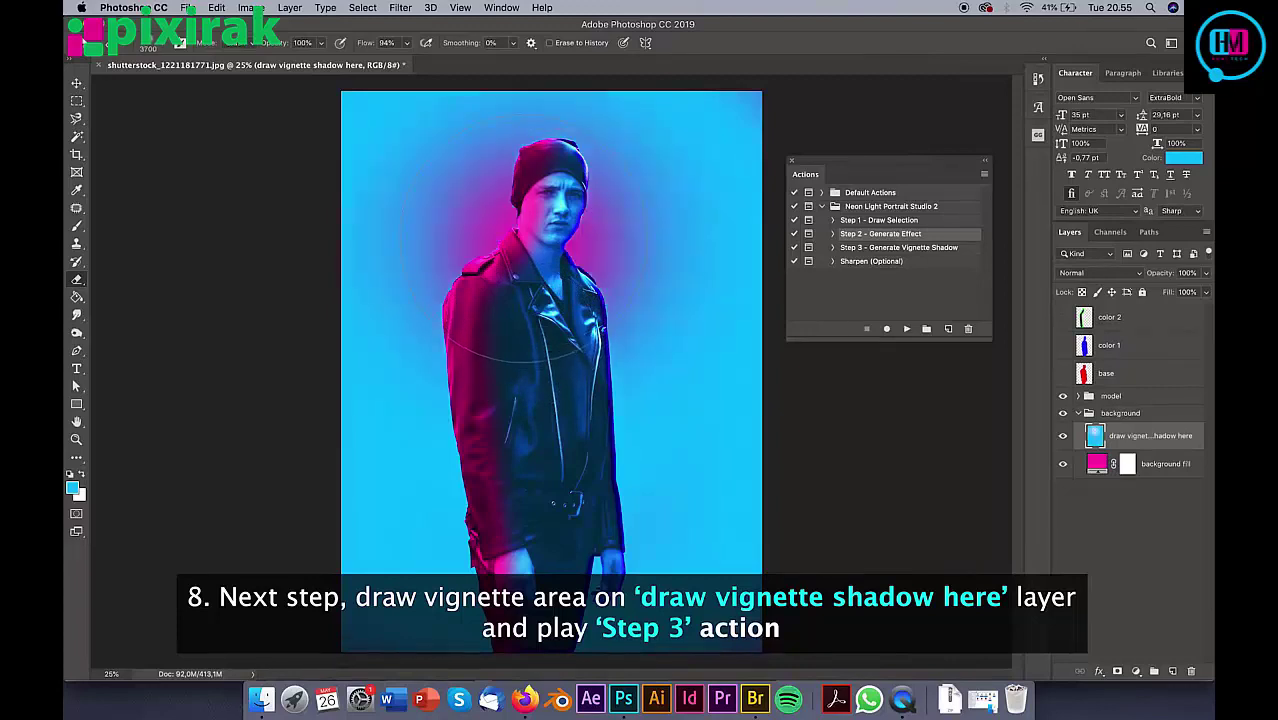
key("bracketright")
left_click_drag(530, 250, 560, 400)
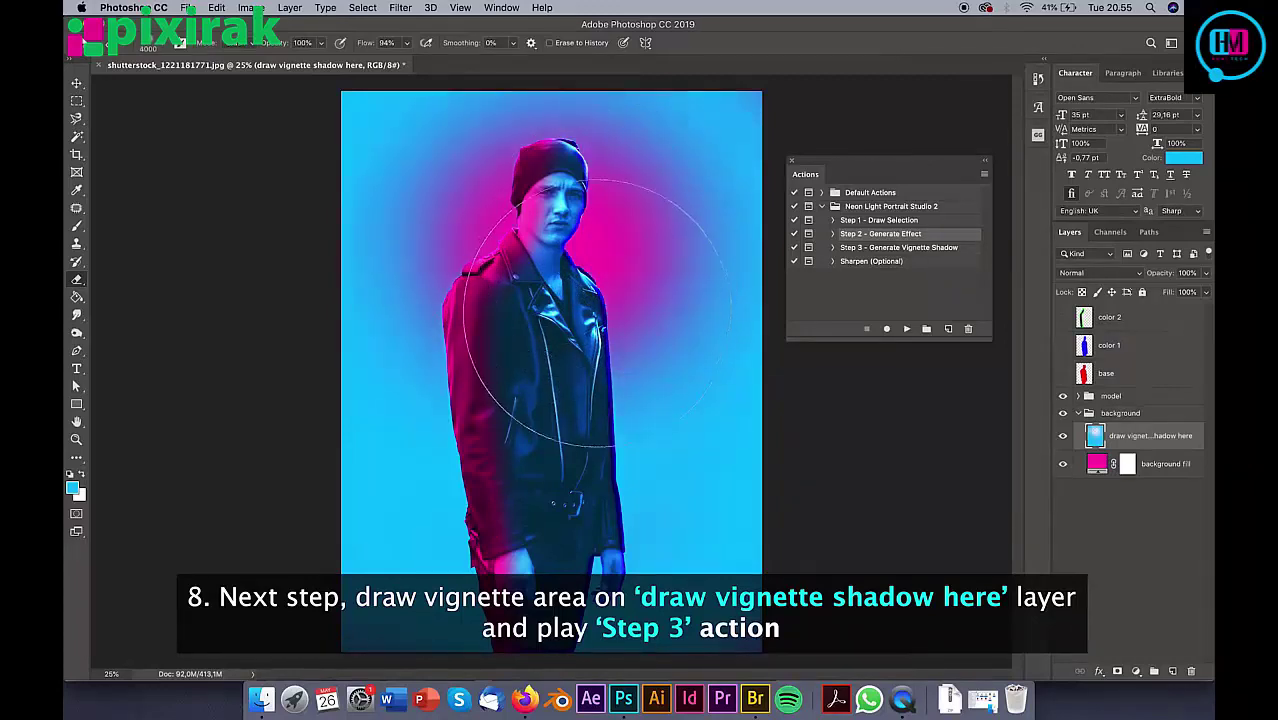
left_click(566, 420)
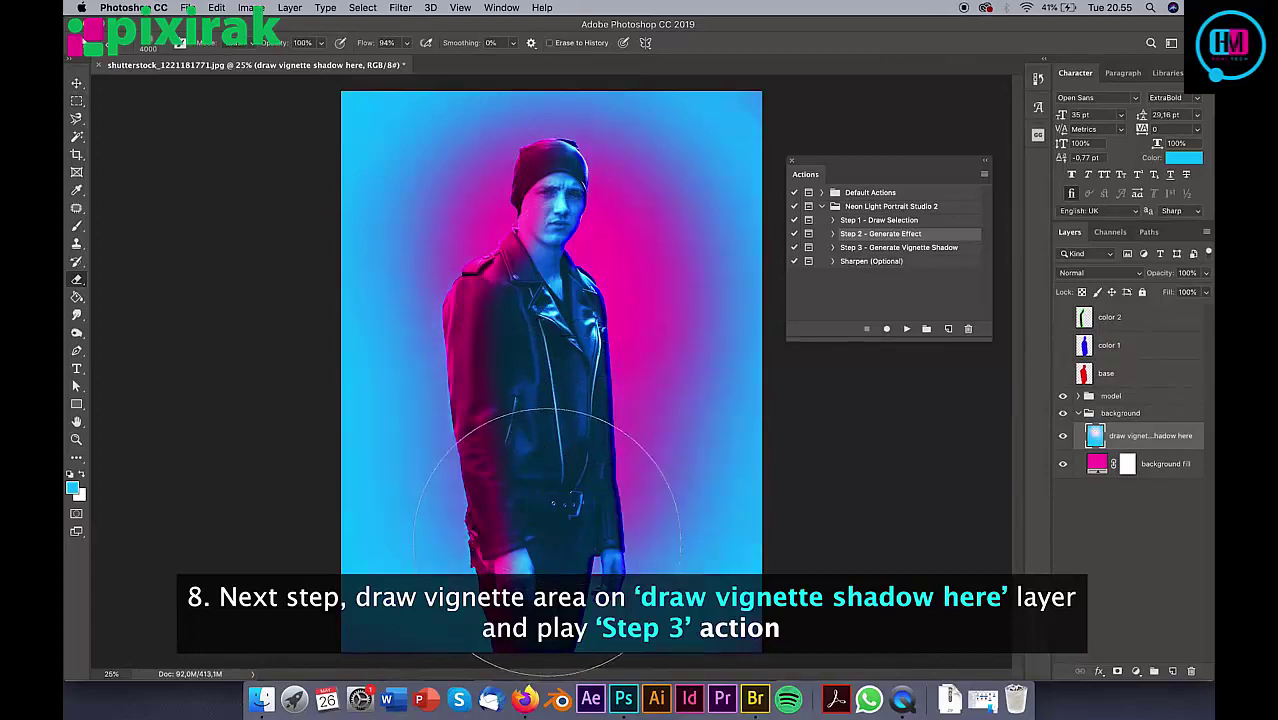
left_click(520, 445)
key("bracketright")
key("bracketright")
key("bracketright")
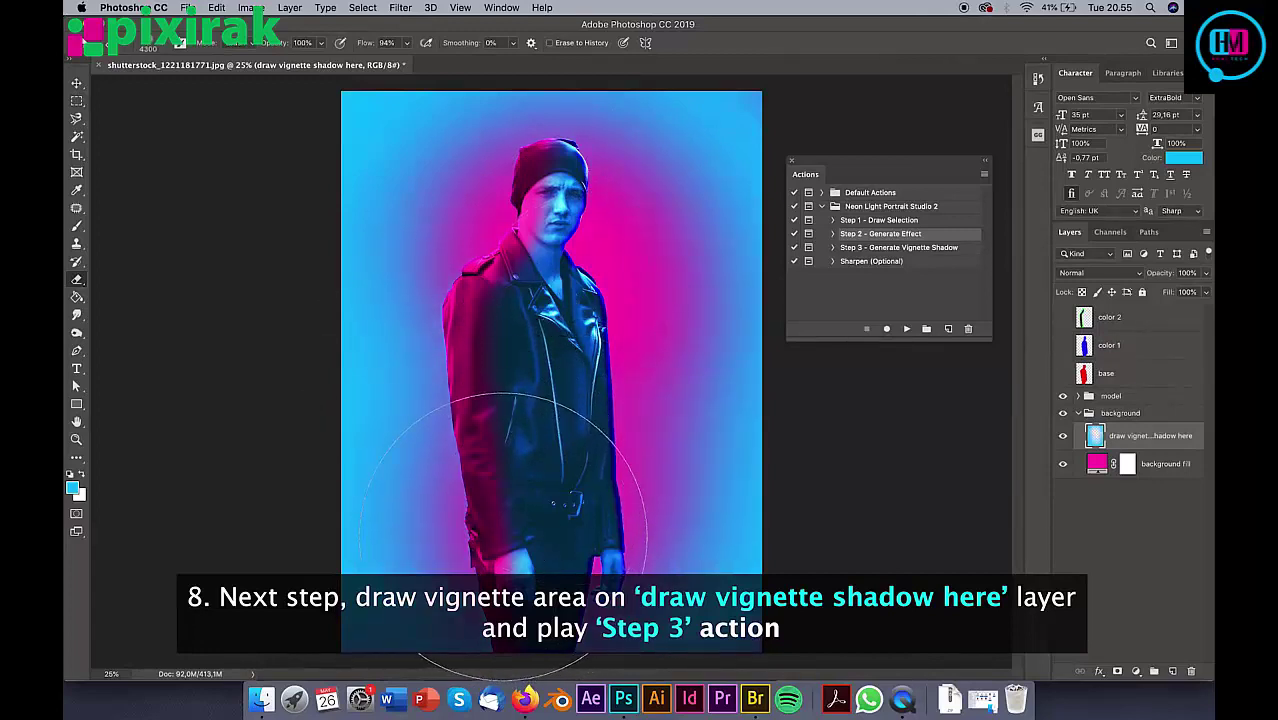
left_click(515, 276)
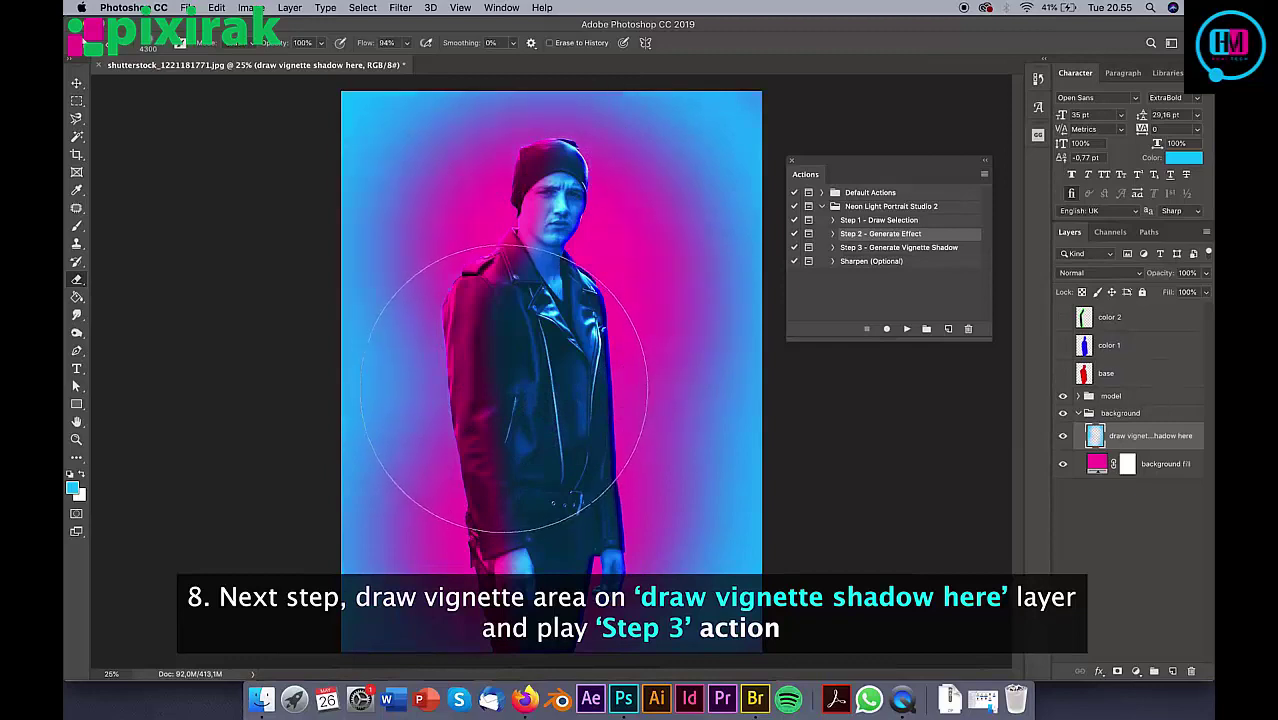
left_click(521, 375)
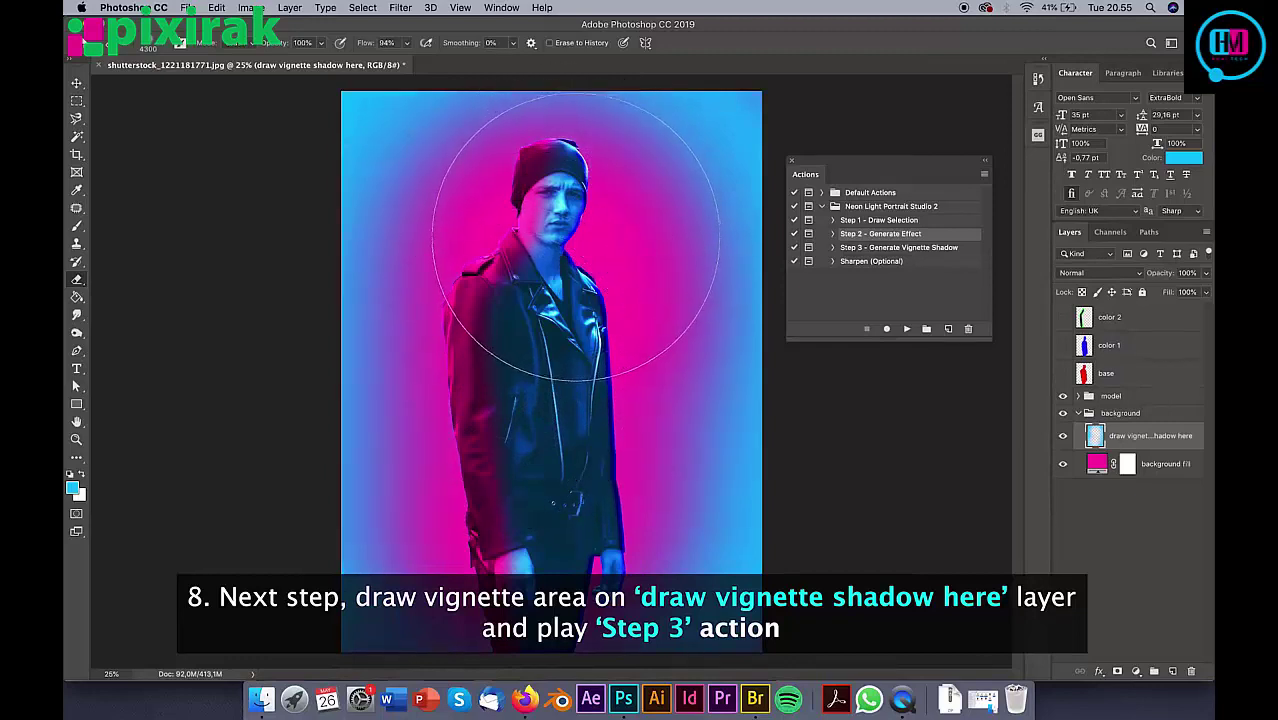
Step: Enlarge the eraser and clear cyan from the torso, right background and edges
left_click(578, 410)
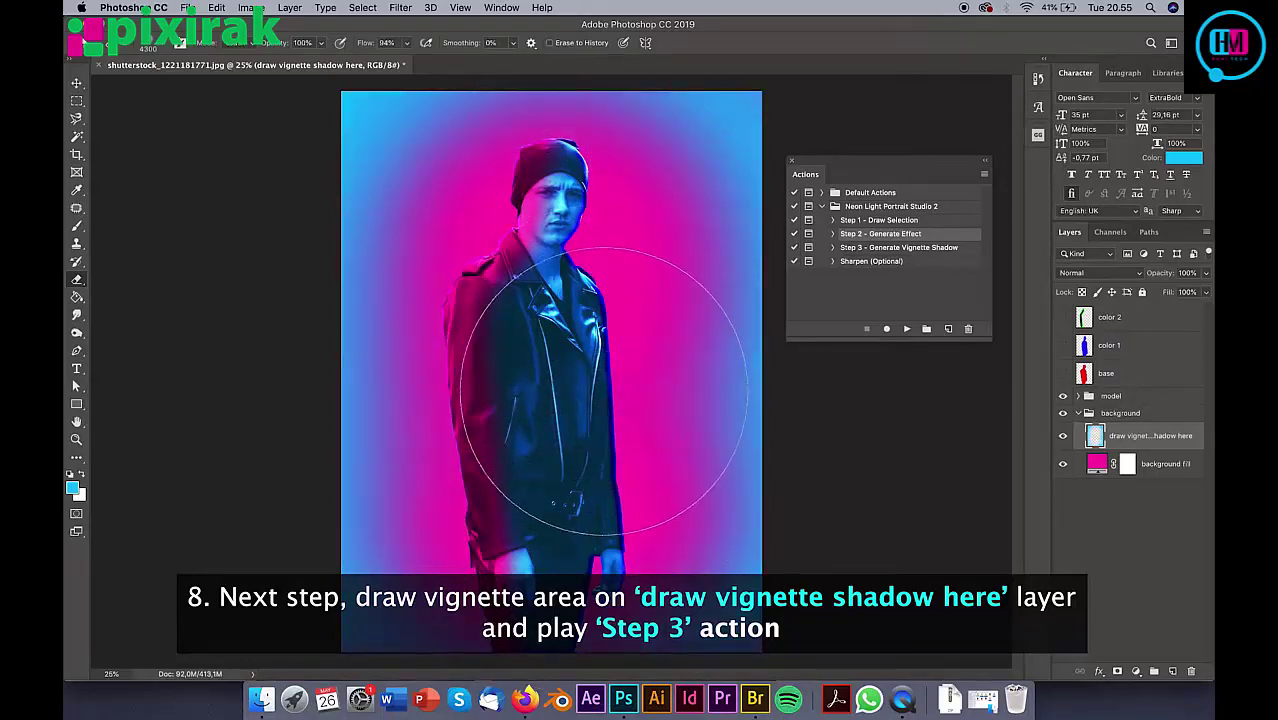
key("bracketright")
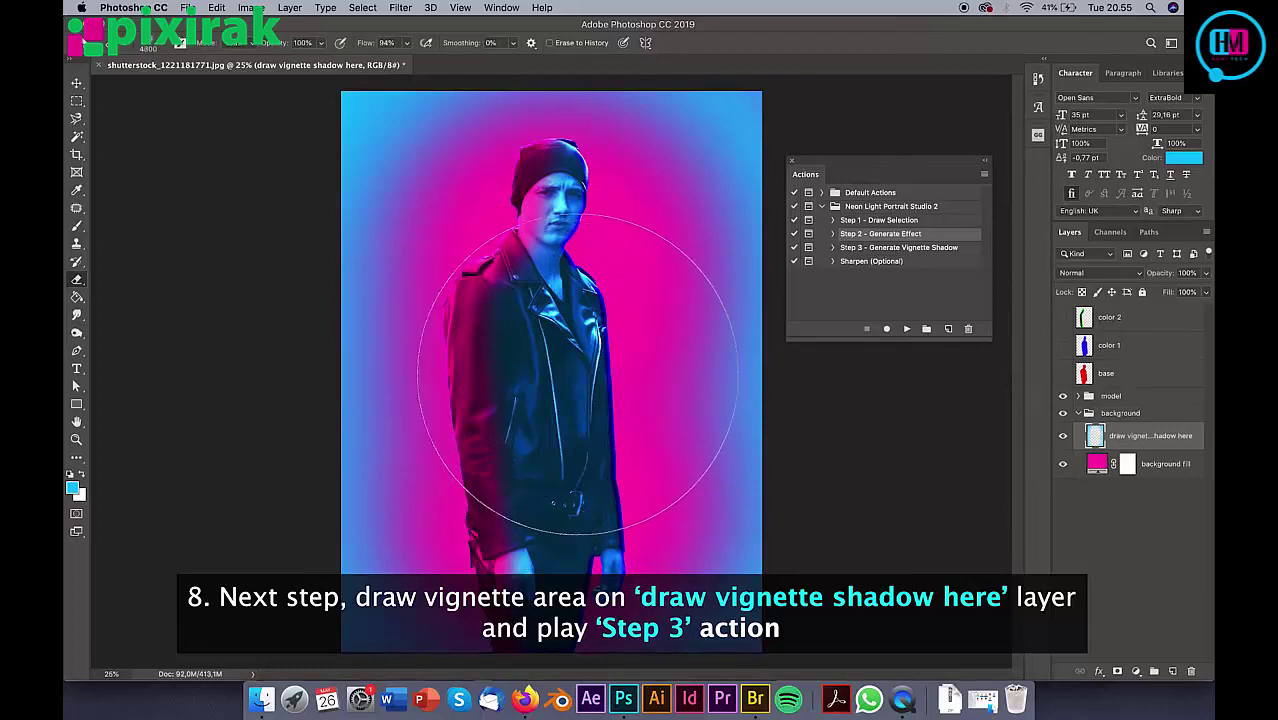
mouse_move(583, 380)
left_mouse_down()
mouse_move(620, 383)
mouse_move(420, 386)
left_mouse_up()
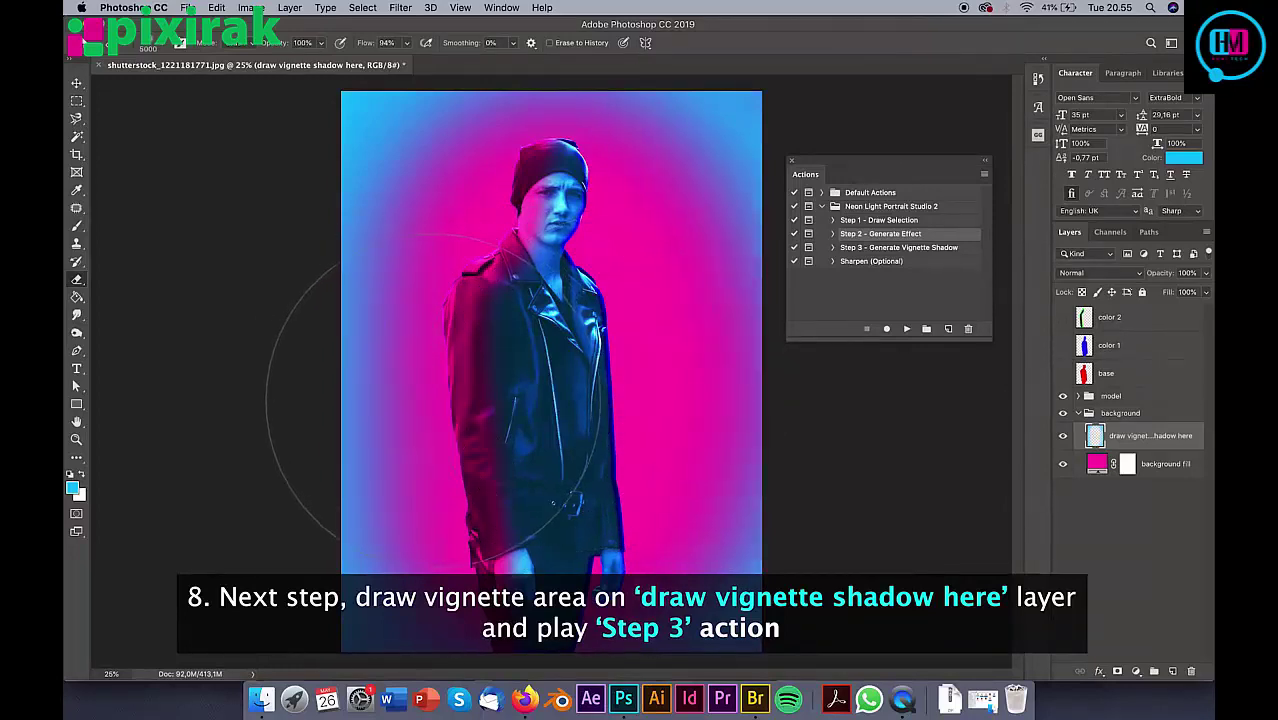
left_click_drag(430, 388, 410, 420)
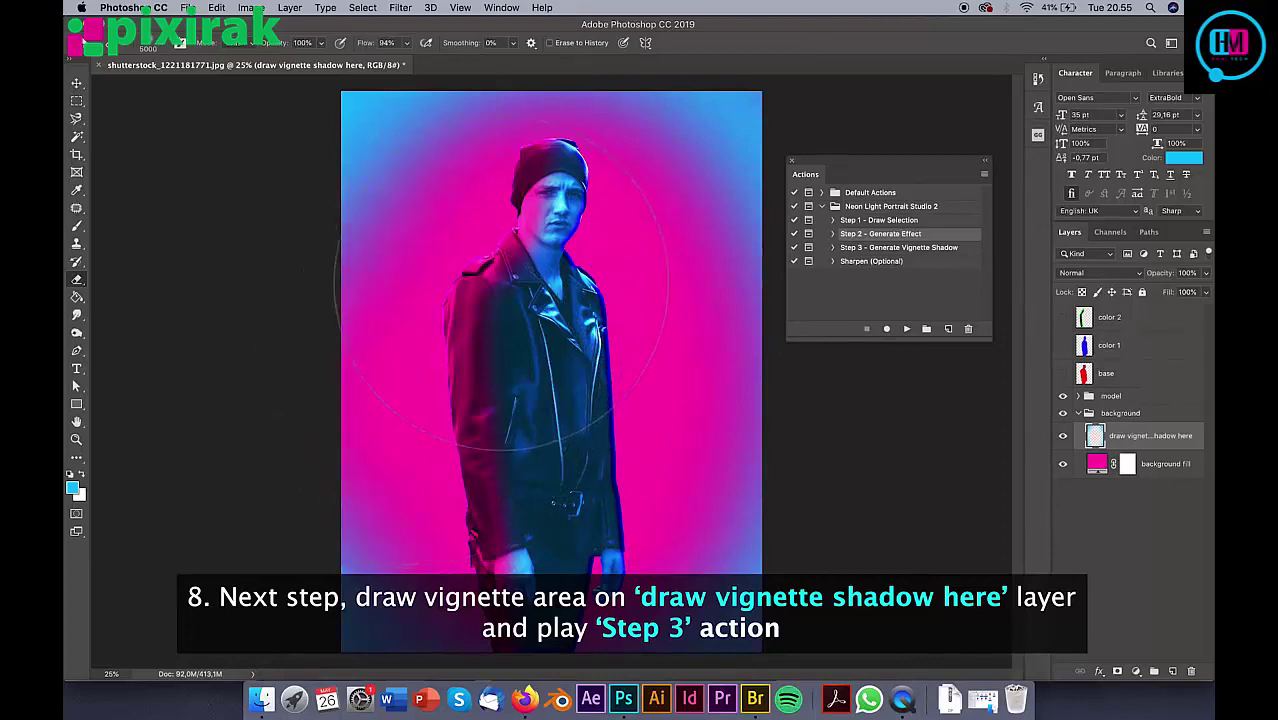
left_click_drag(680, 330, 590, 305)
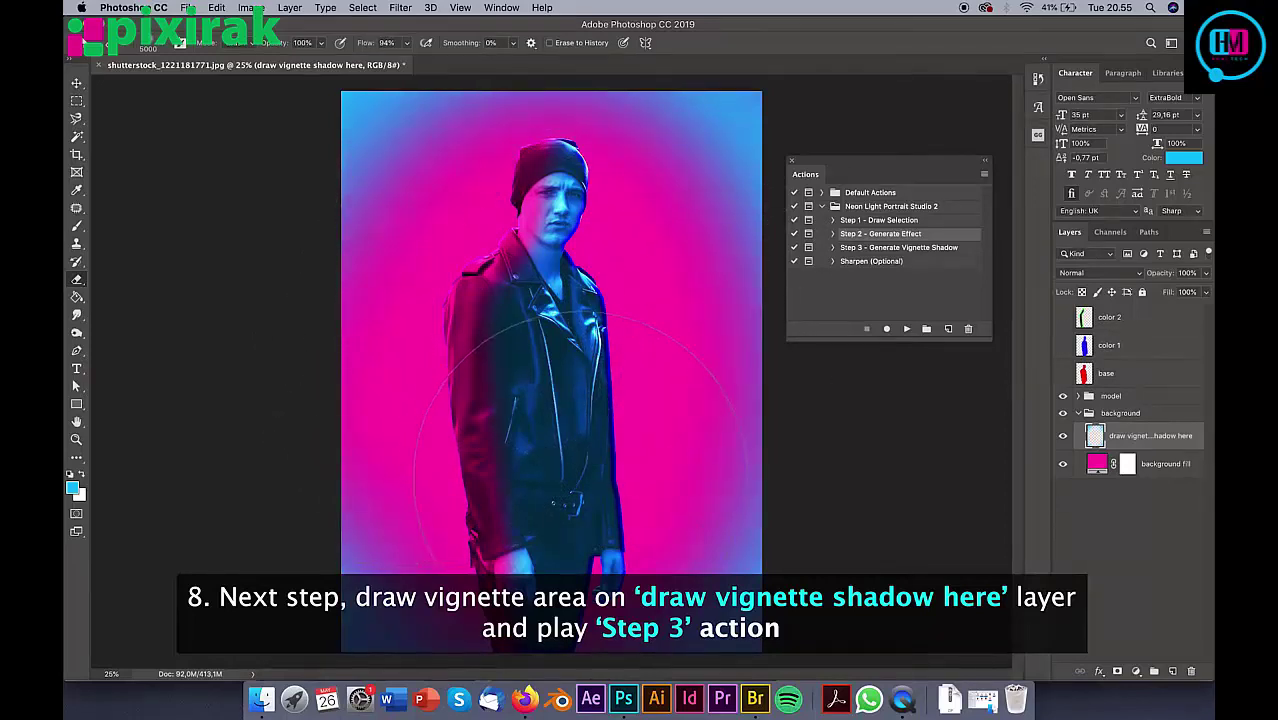
left_click_drag(575, 440, 531, 449)
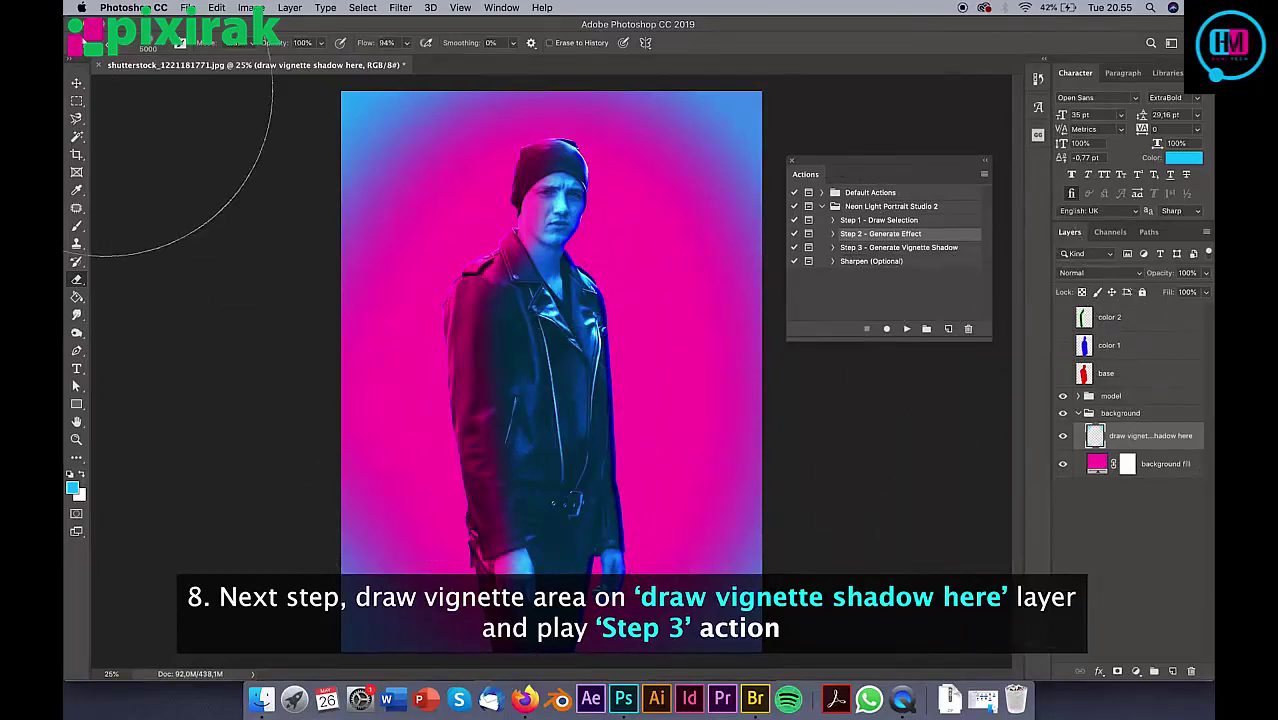
left_click(76, 83)
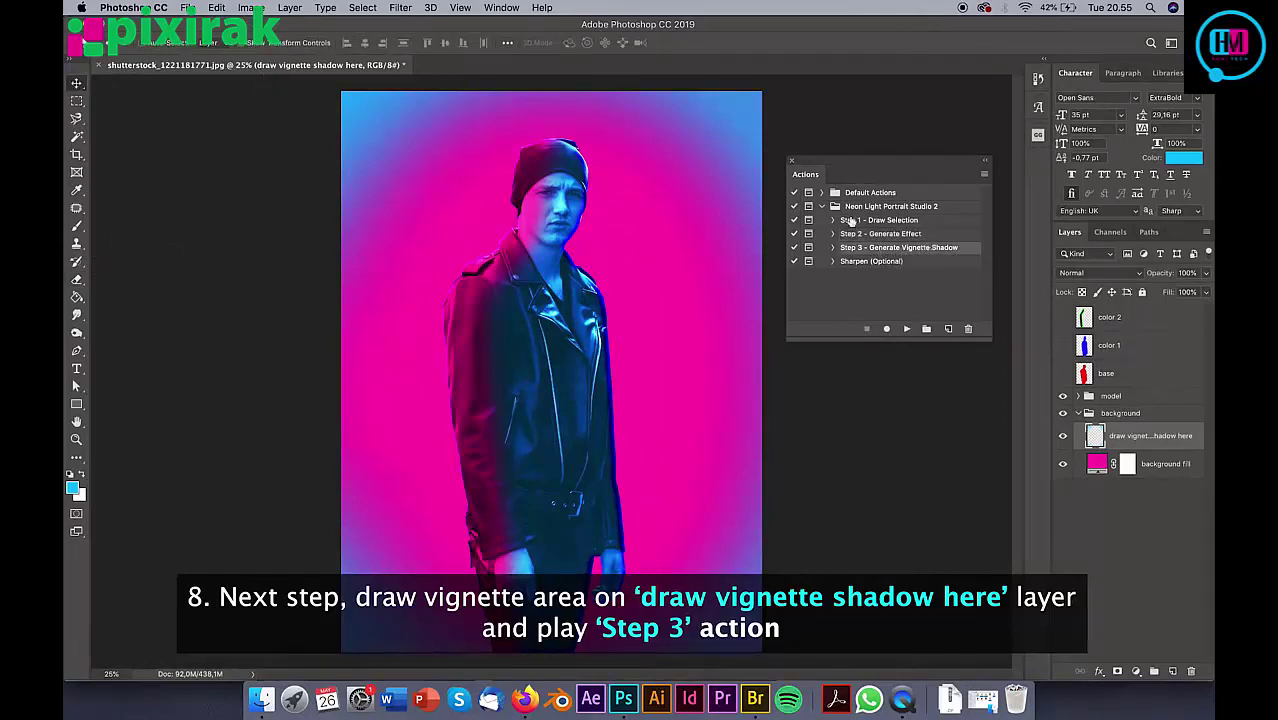
Step: Run Step 3 - Generate Vignette Shadow, adding a Color Fill 1 layer at 80% opacity
left_click(907, 330)
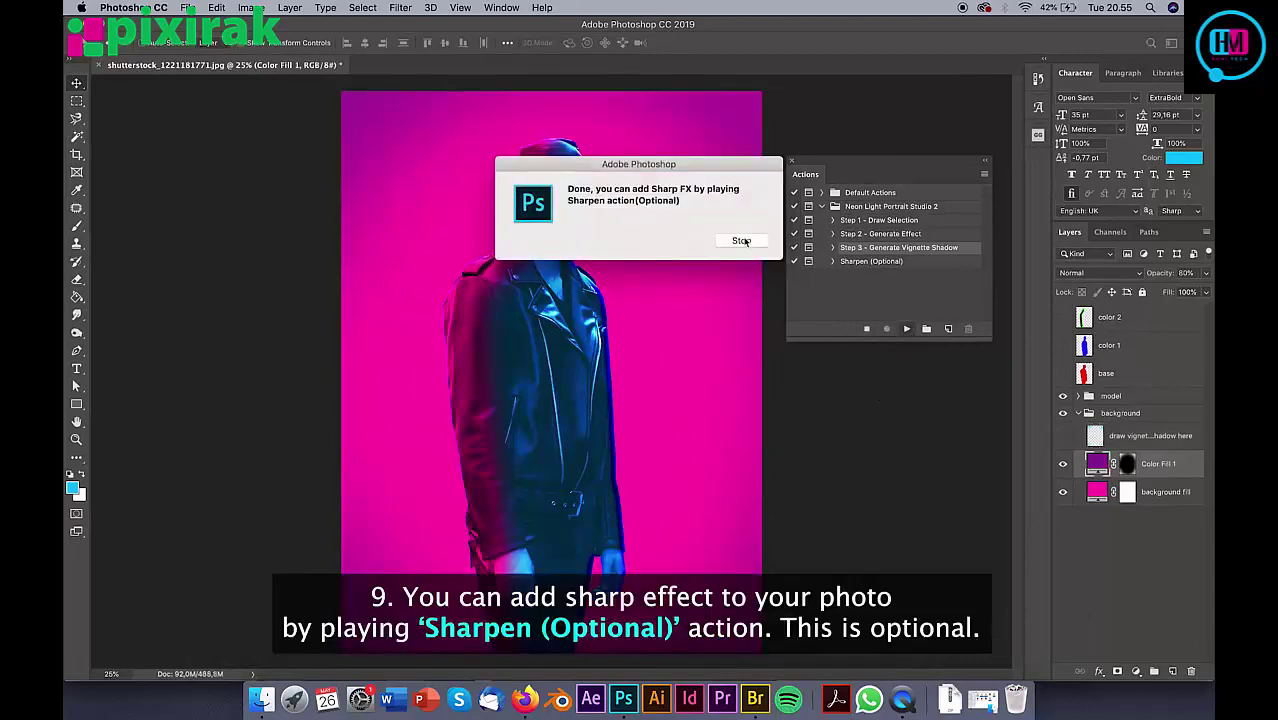
left_click(741, 241)
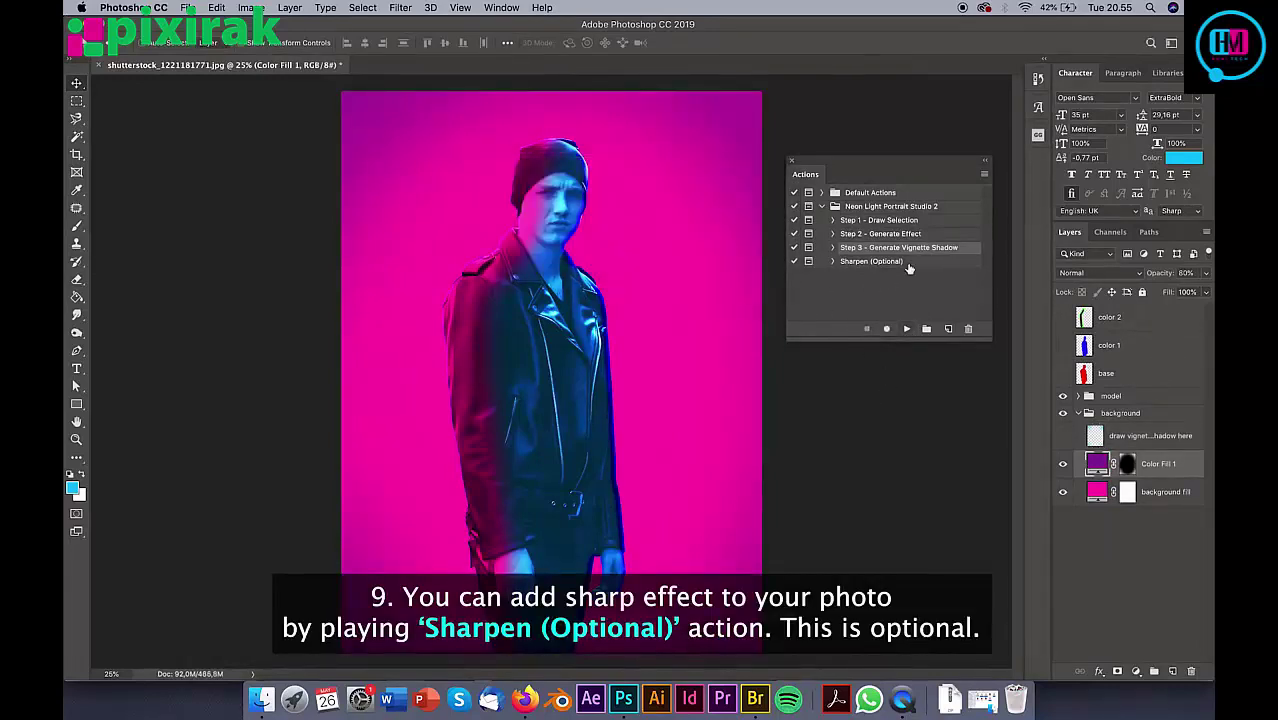
left_click(905, 262)
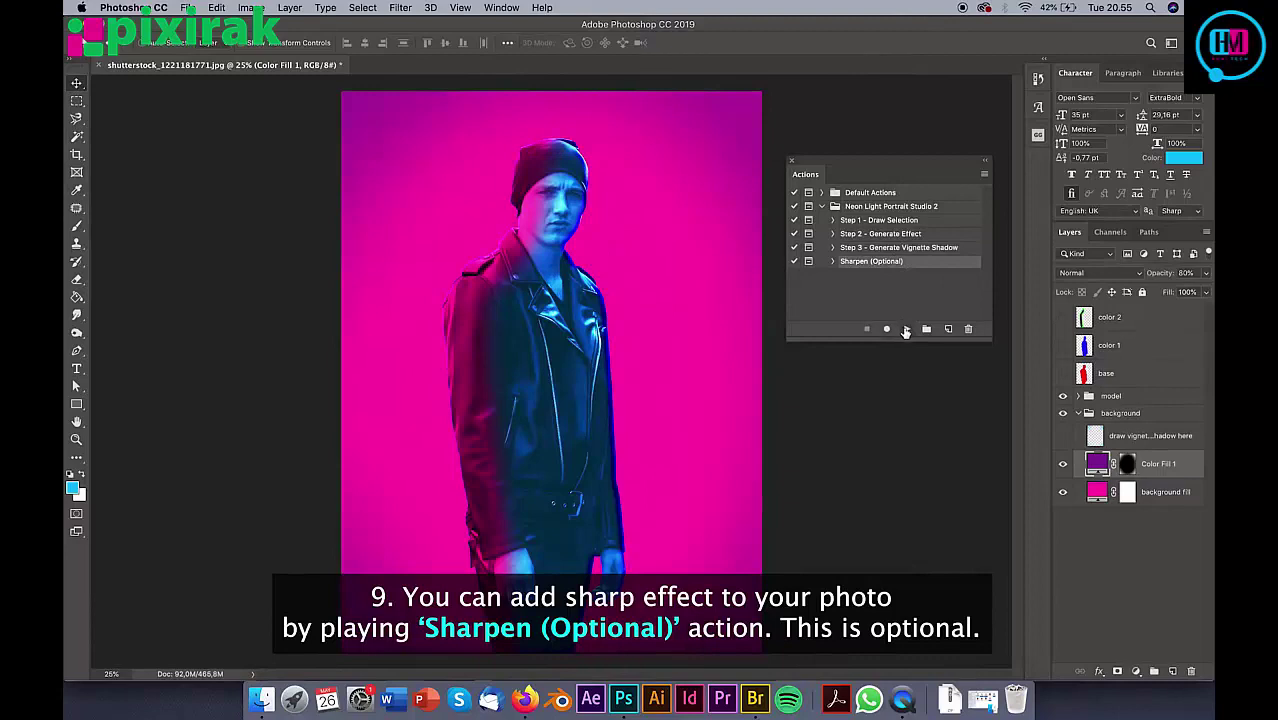
Step: Run the Sharpen (Optional) action and raise the Unsharp Mask amount to 47
left_click(906, 329)
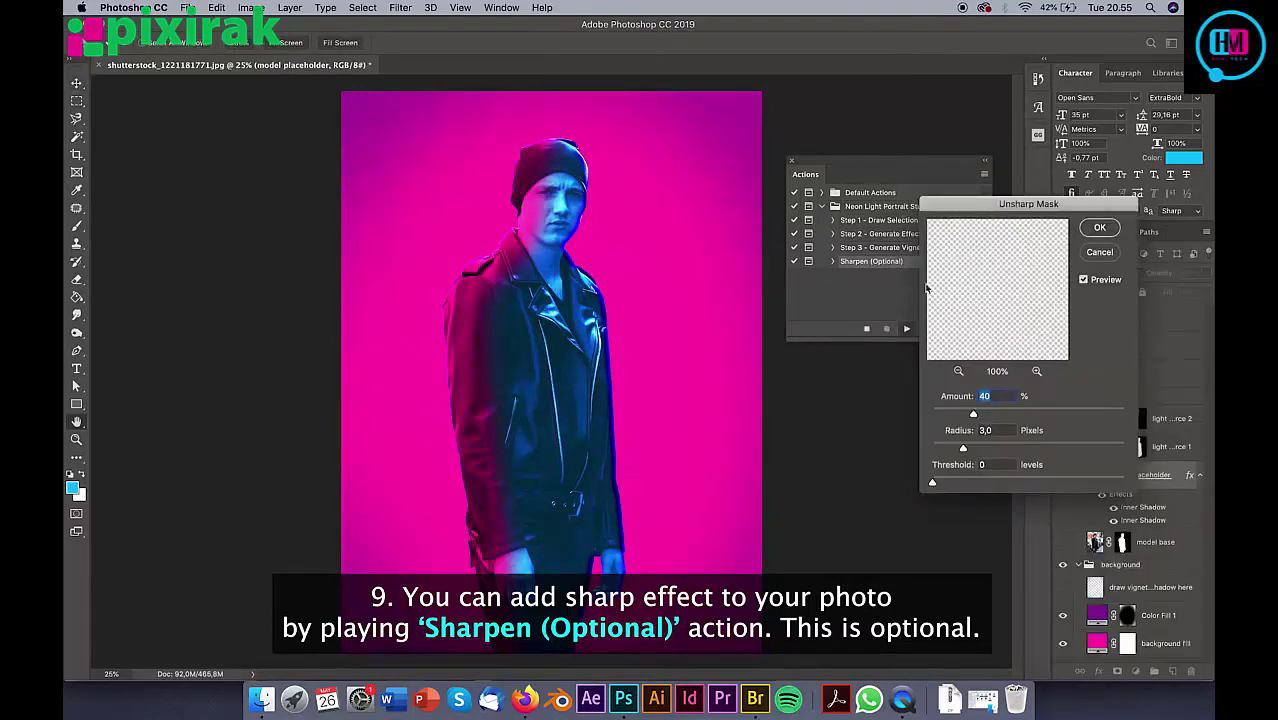
left_click_drag(975, 416, 978, 418)
left_click(1100, 228)
Step: Set the Smart Sharpen amount to 87 and the High Pass radius to 7,4 pixels
left_click_drag(816, 279, 883, 277)
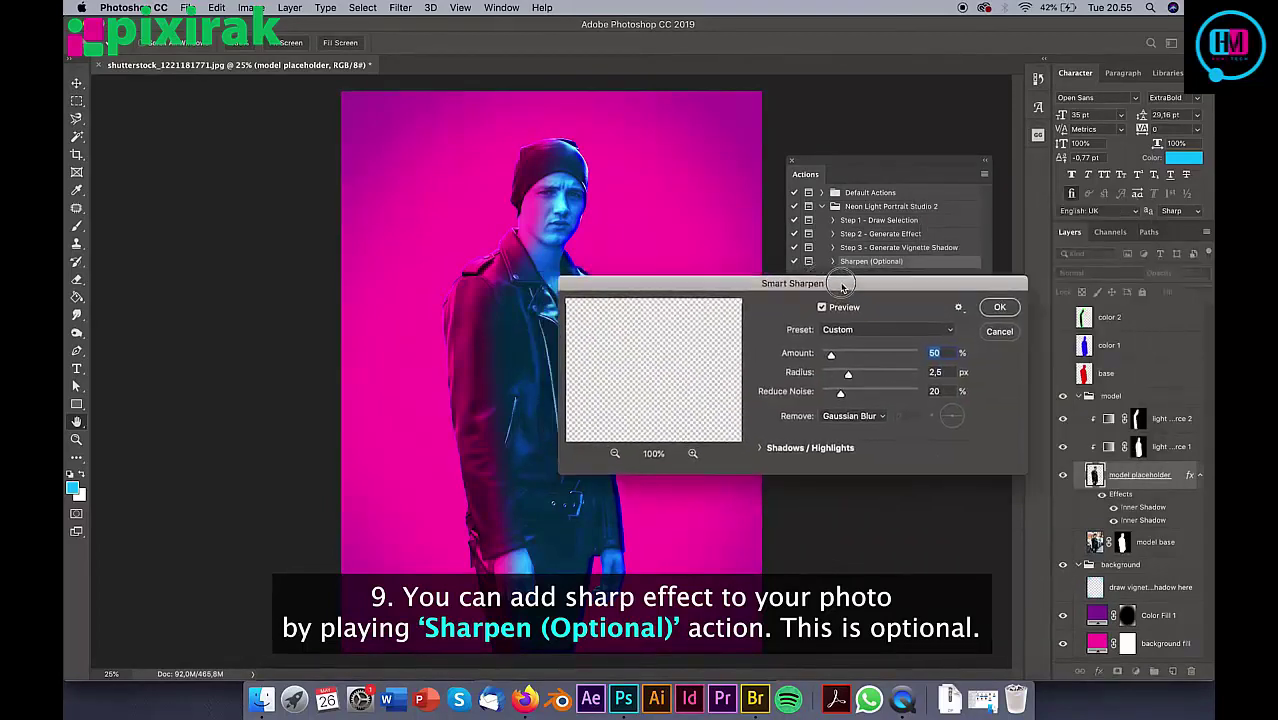
left_click_drag(873, 349, 877, 348)
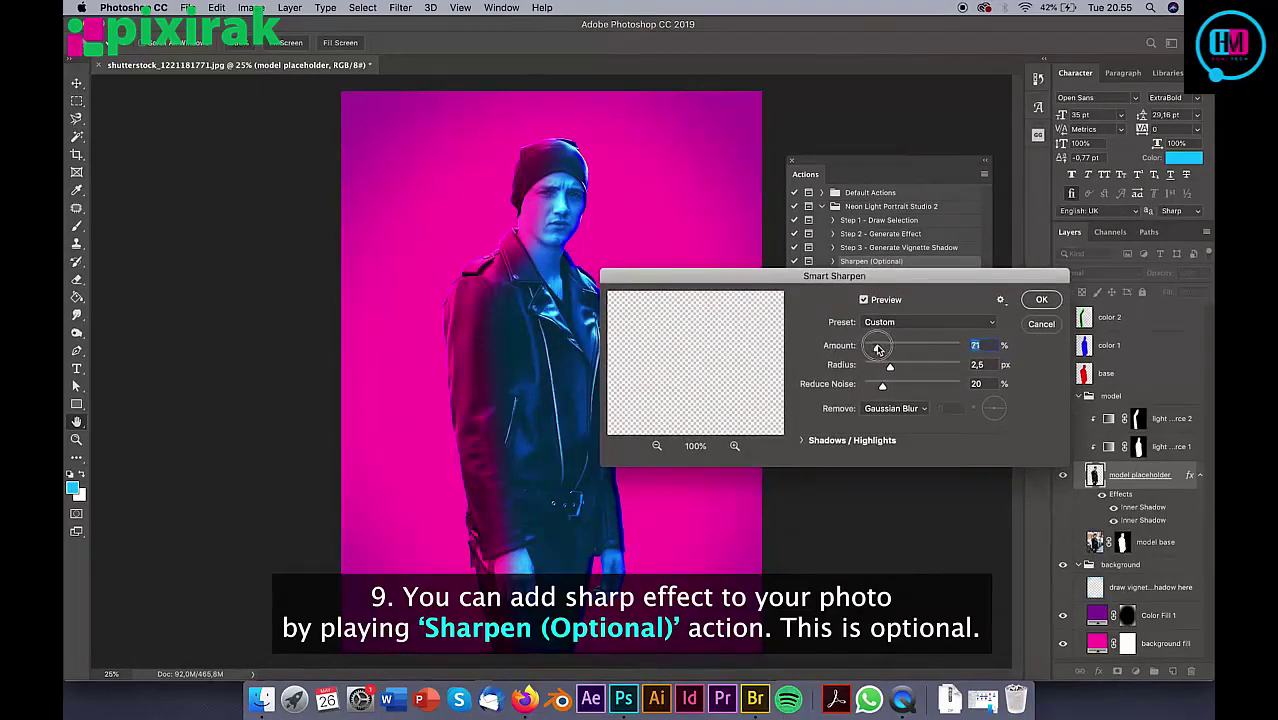
left_click_drag(877, 348, 878, 347)
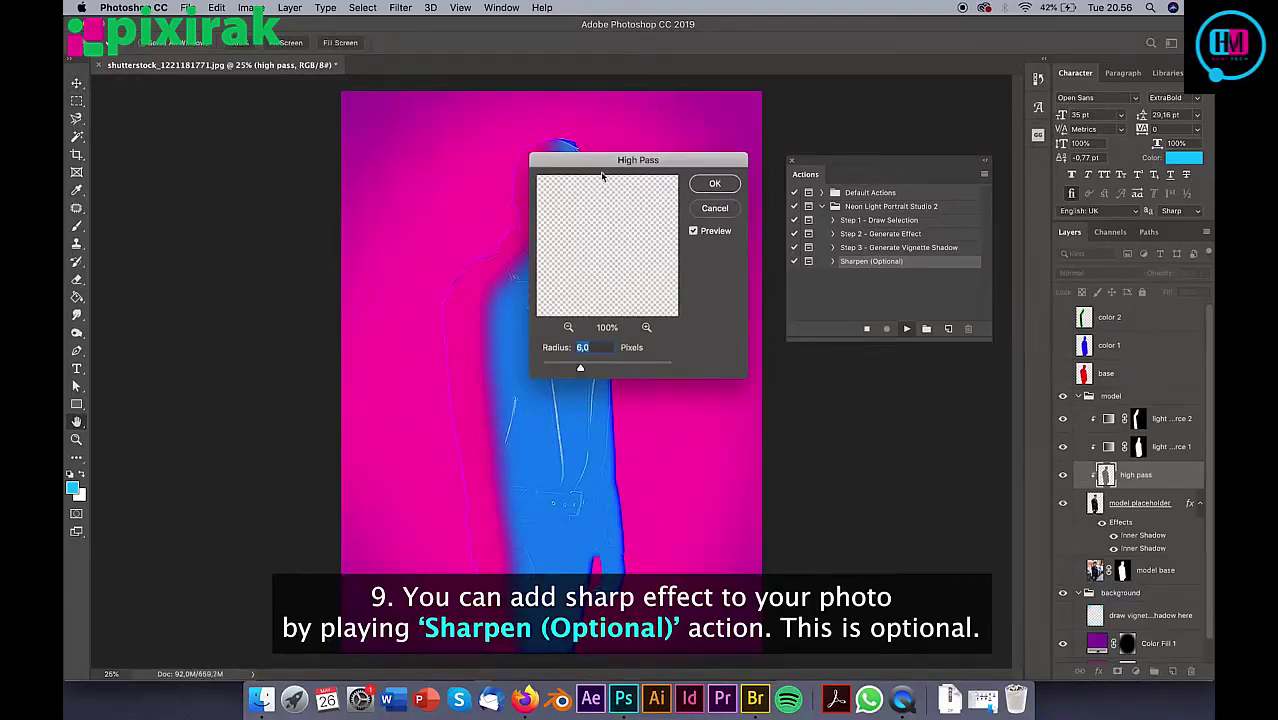
left_click_drag(644, 160, 763, 152)
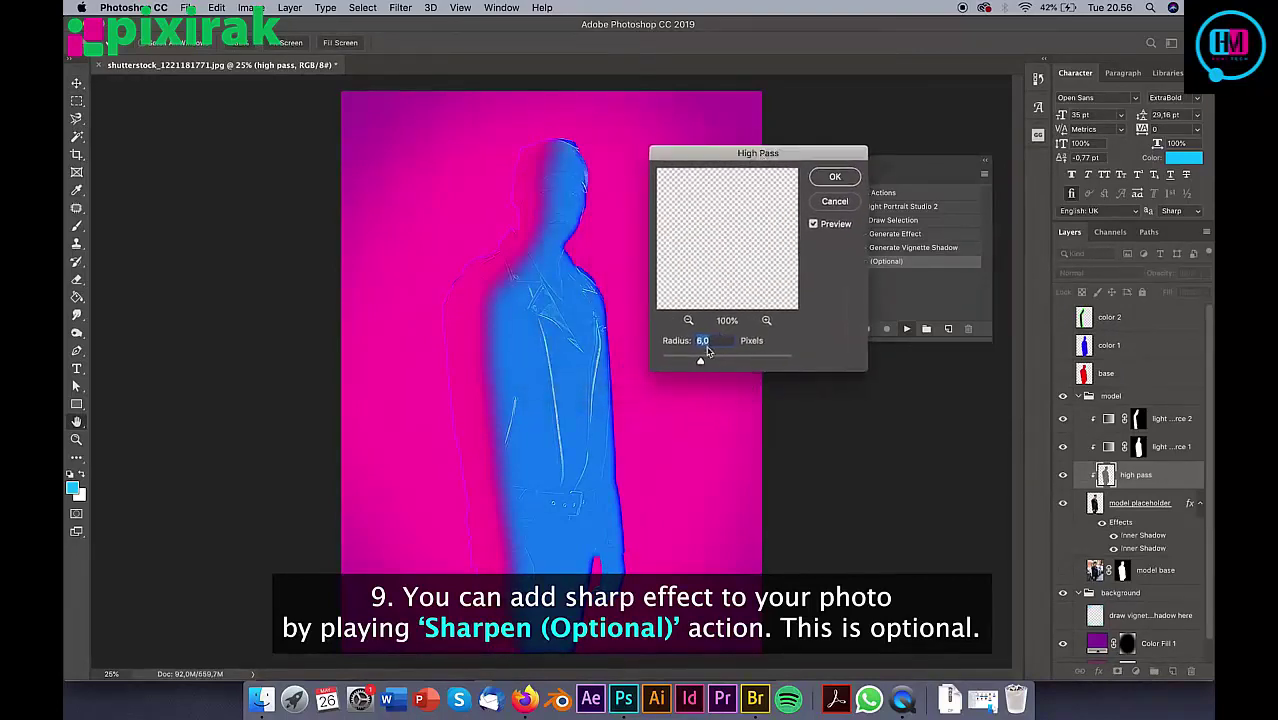
left_click_drag(701, 364, 713, 363)
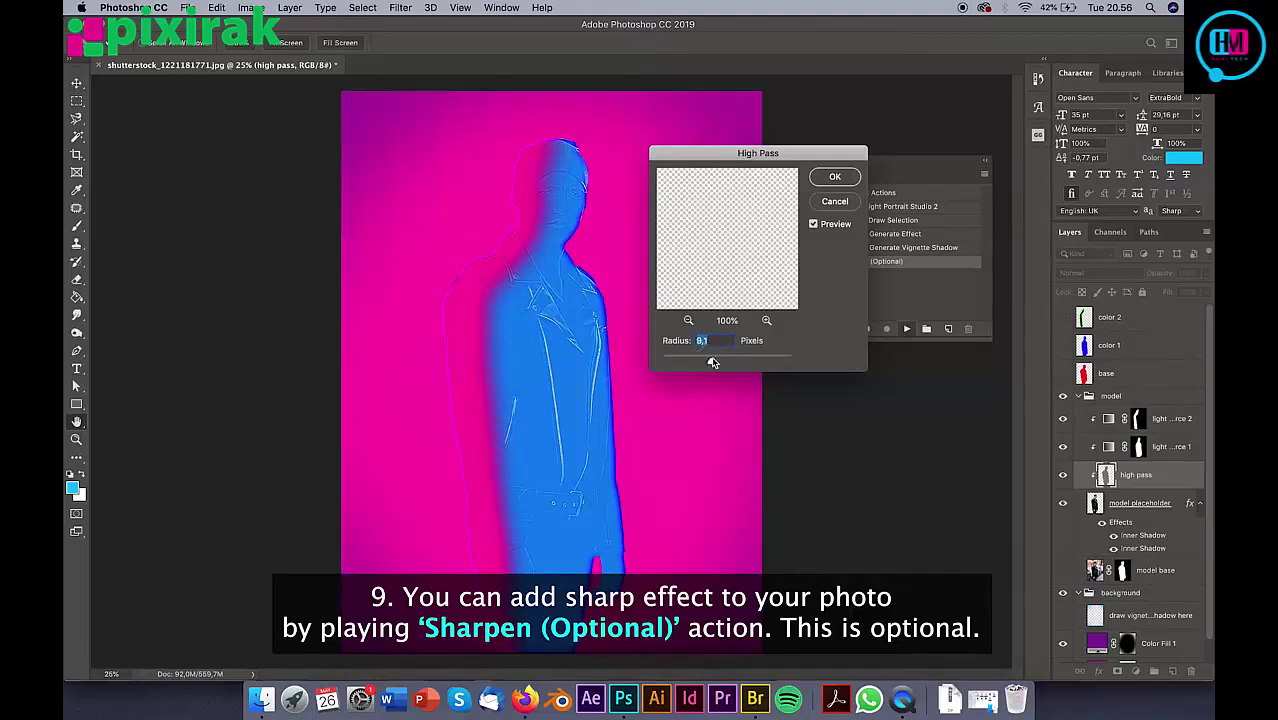
left_click(833, 179)
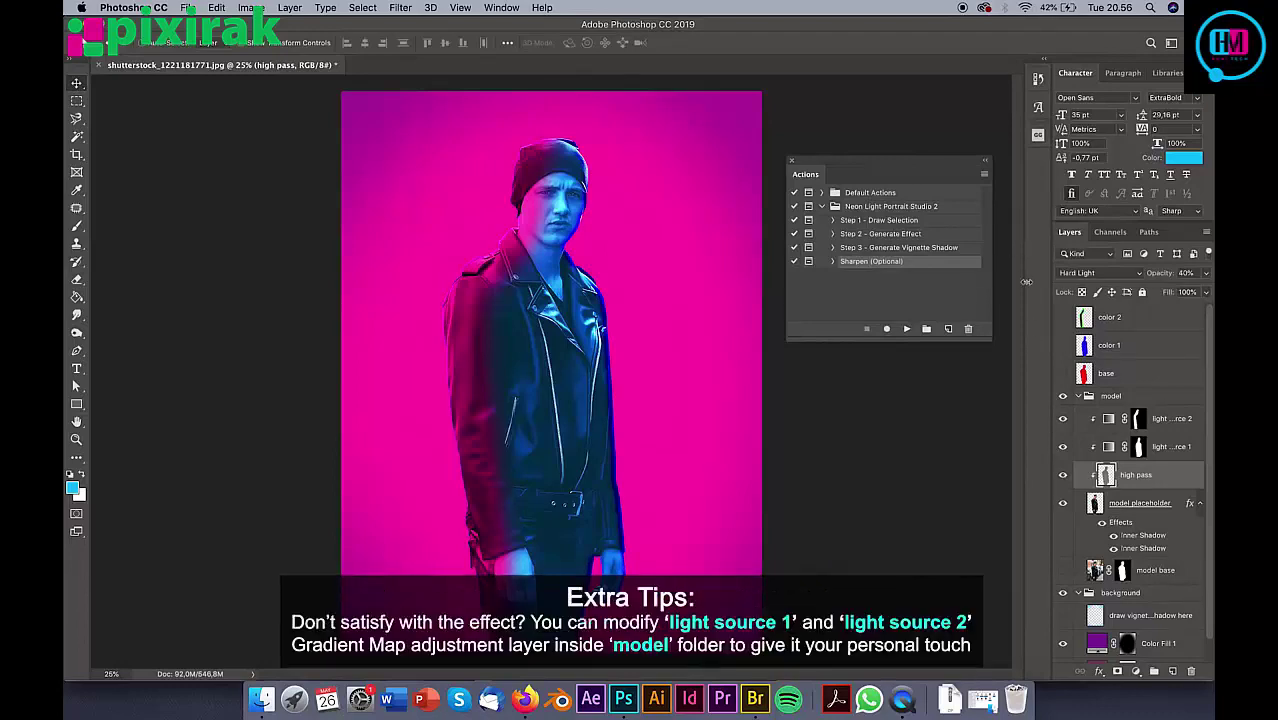
Step: Paint black on the light source 2 mask over the face, forehead and jacket
left_click(1138, 418)
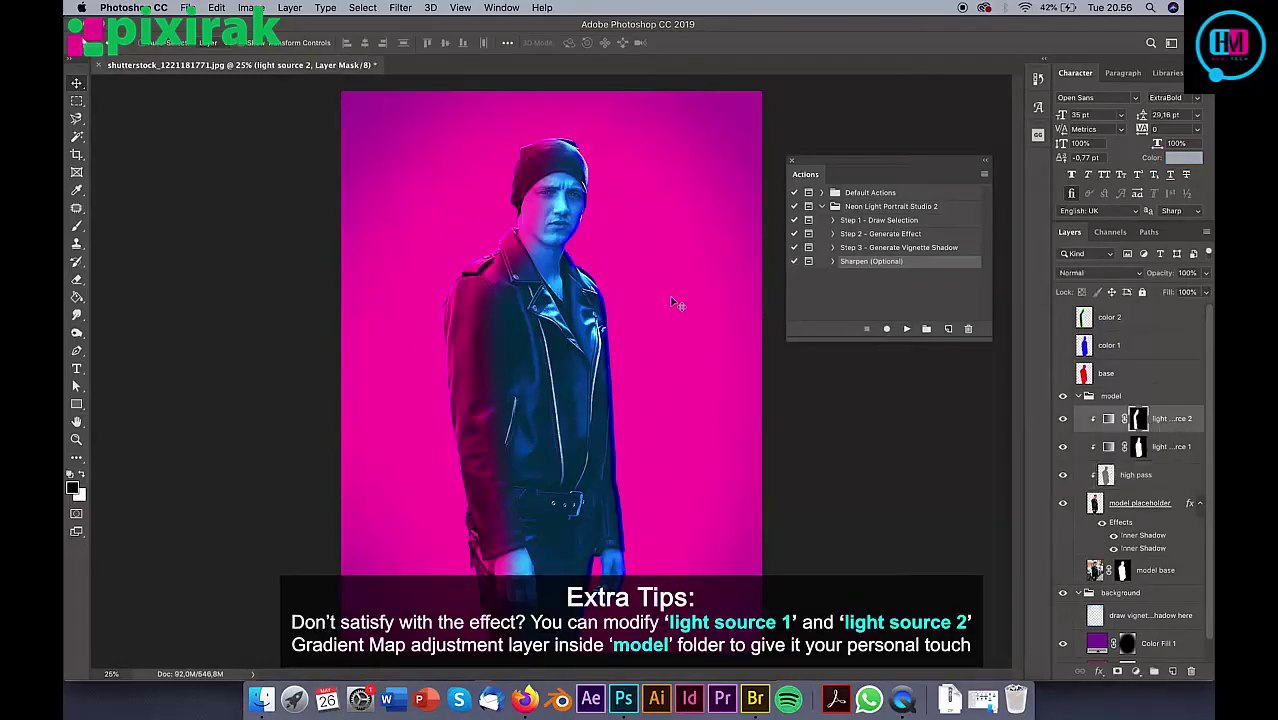
key("b")
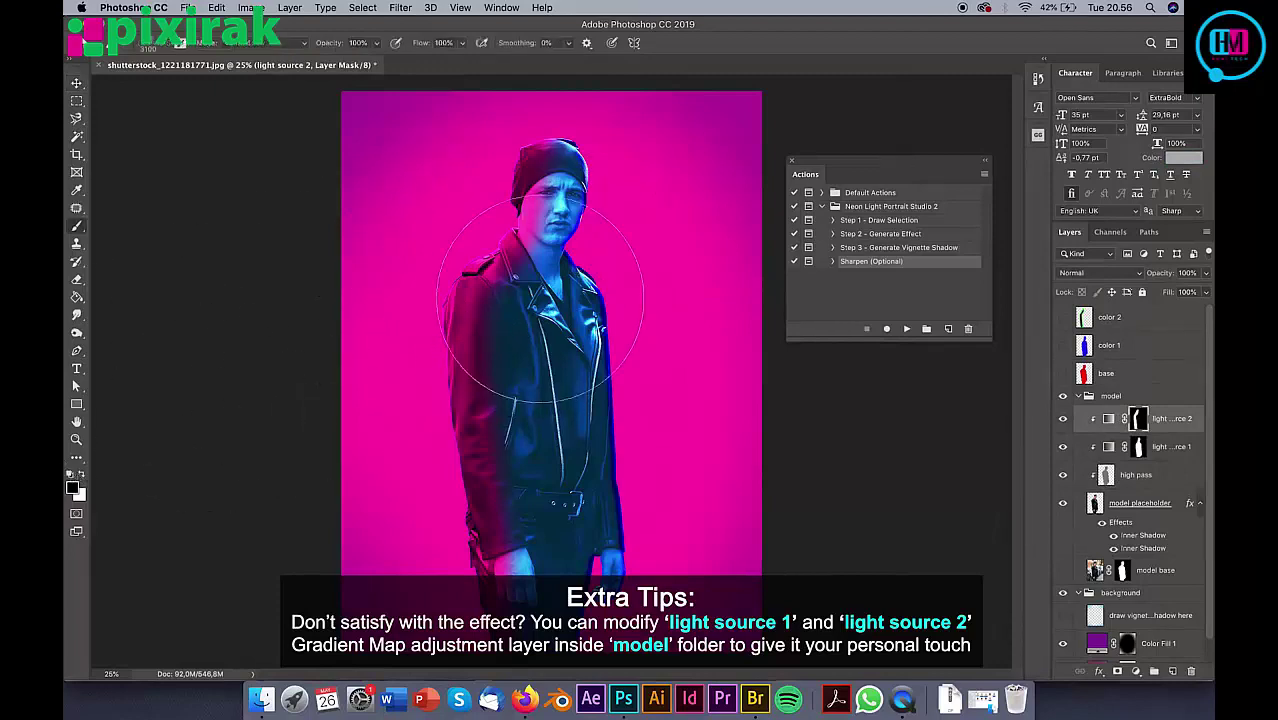
key("bracketleft")
key("bracketleft")
key("bracketleft")
key("bracketleft")
key("bracketleft")
key("bracketleft")
key("bracketleft")
key("bracketleft")
key("bracketleft")
left_click(538, 206)
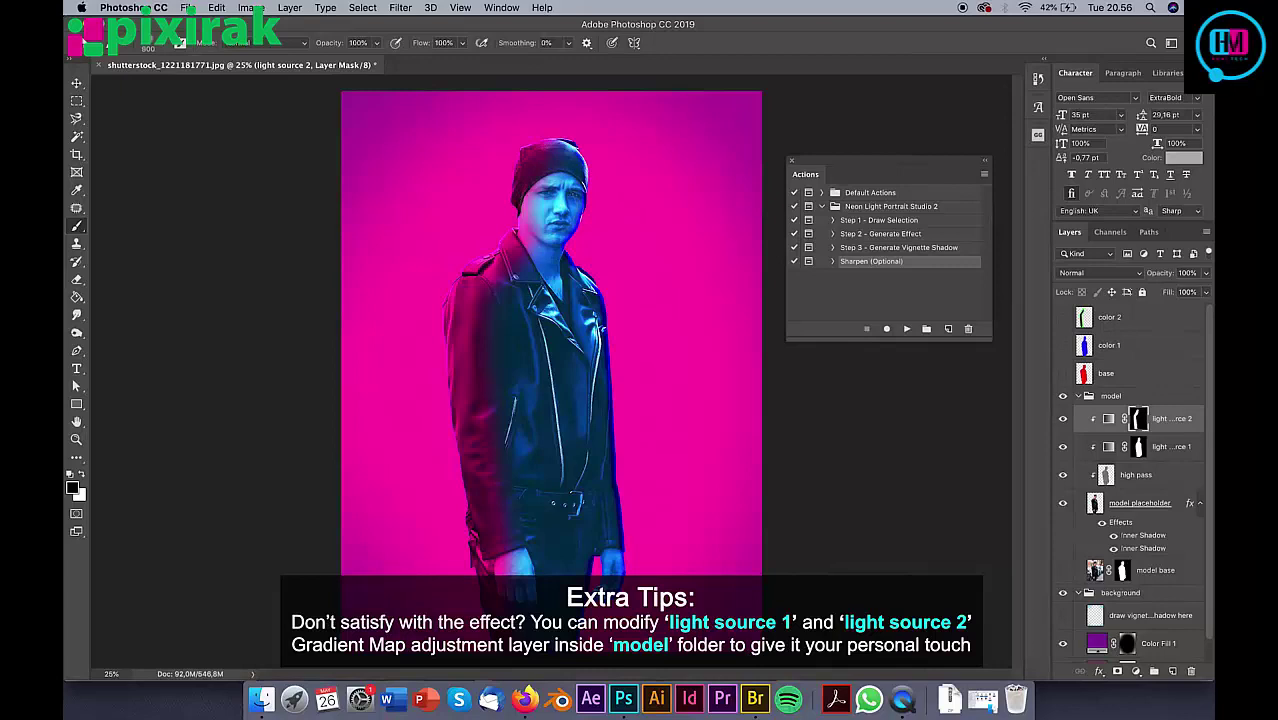
left_click_drag(535, 185, 555, 178)
mouse_move(542, 240)
left_mouse_down()
mouse_move(487, 340)
mouse_move(495, 365)
mouse_move(505, 305)
mouse_move(515, 425)
mouse_move(547, 528)
mouse_move(546, 628)
left_mouse_up()
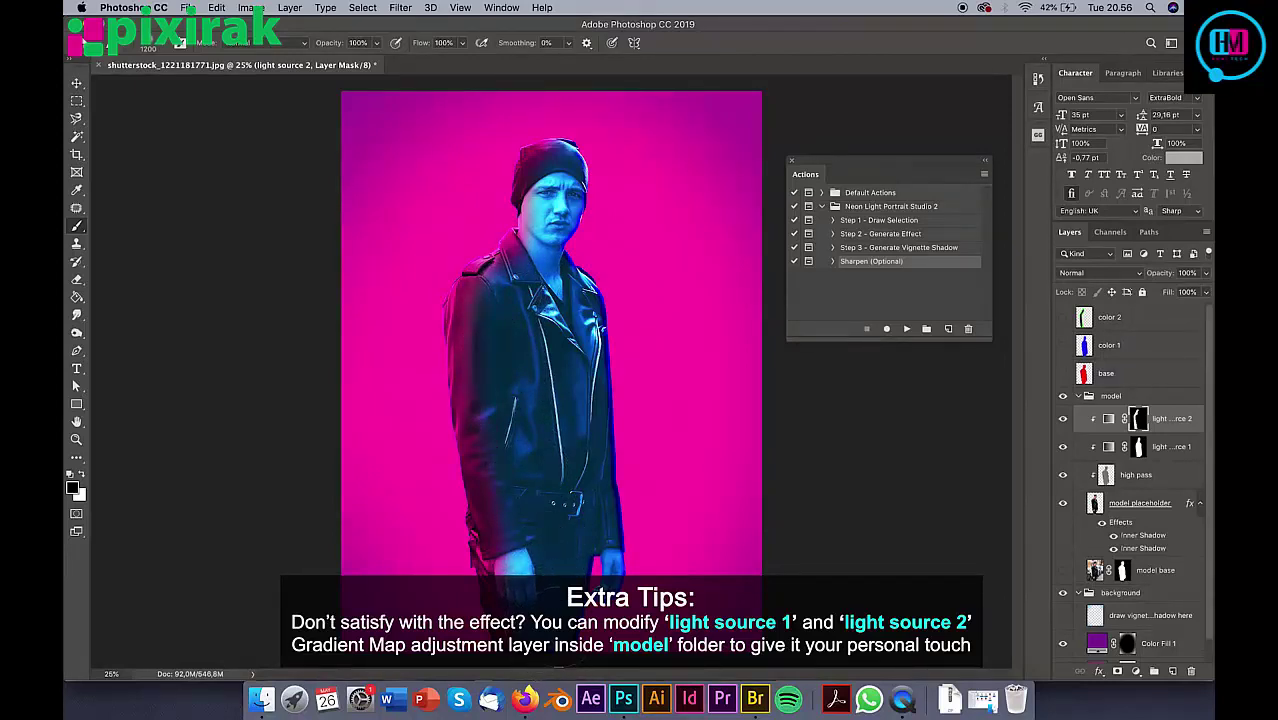
Step: Paint white on the mask to restore magenta light on the shoulder and collar
left_click(1137, 450)
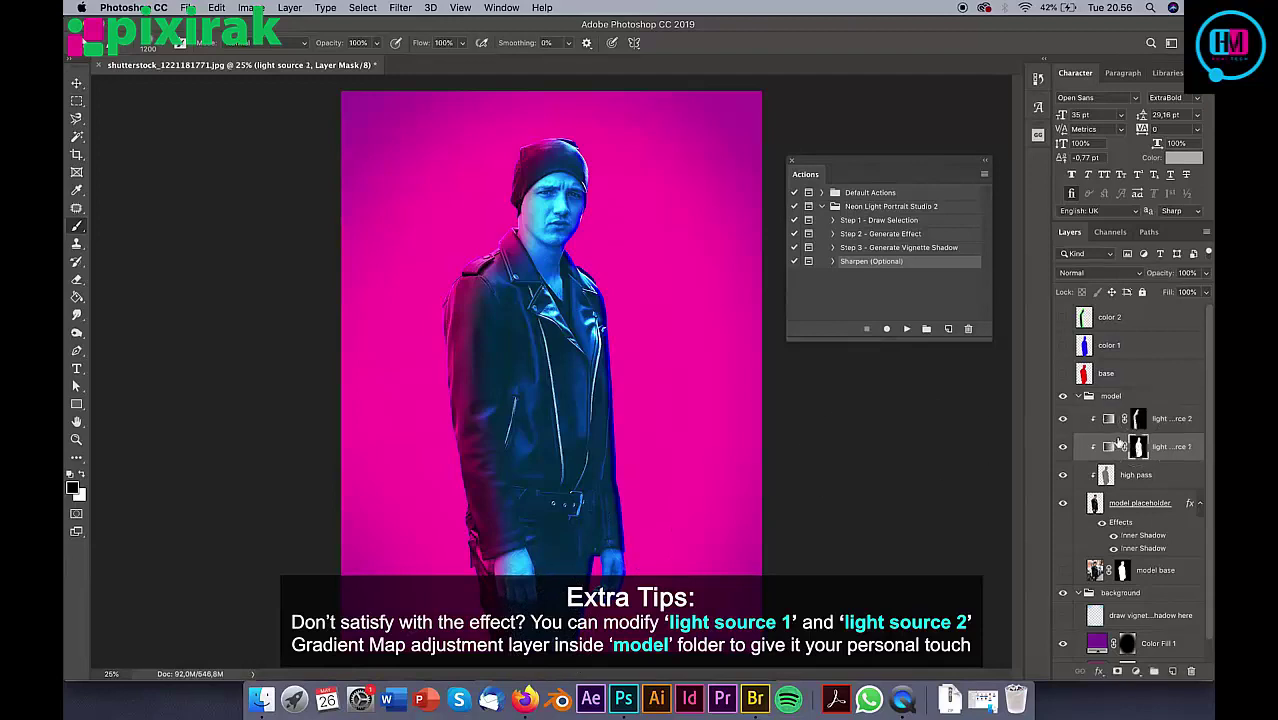
left_click(1138, 420)
left_click(82, 478)
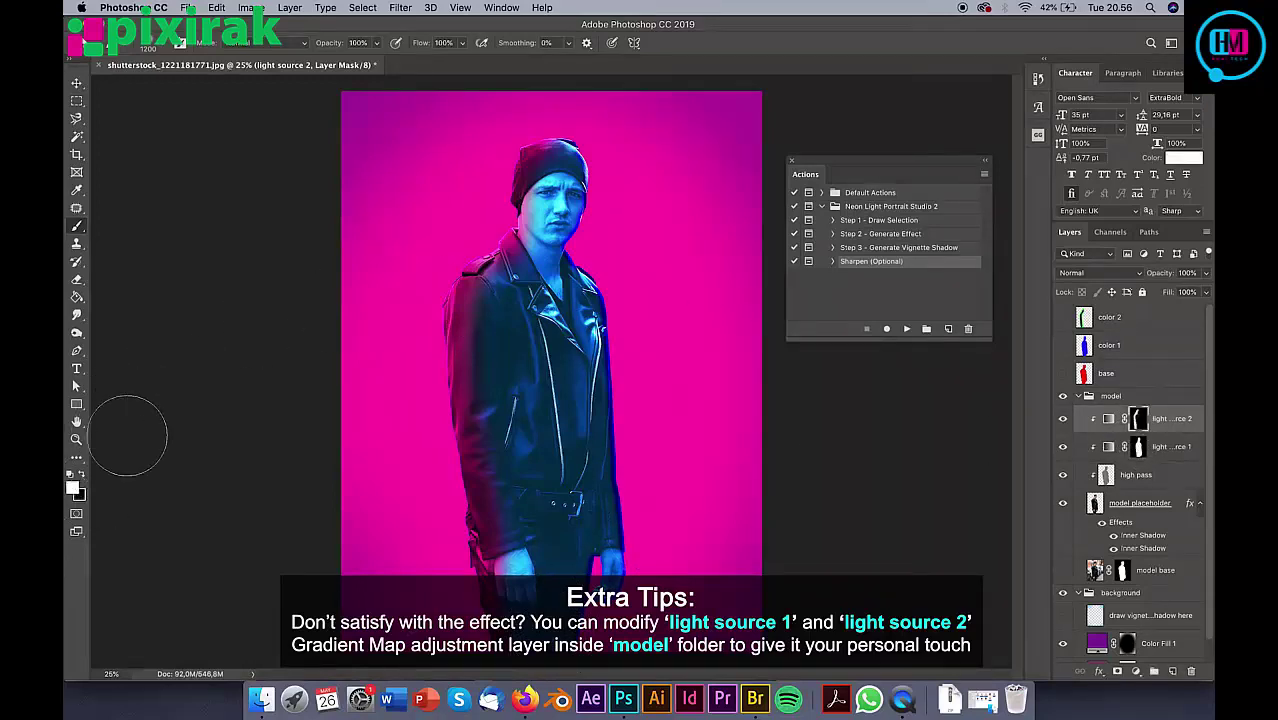
mouse_move(489, 250)
left_mouse_down()
mouse_move(446, 303)
mouse_move(446, 357)
mouse_move(490, 605)
left_mouse_up()
key("bracketright")
key("bracketright")
key("bracketright")
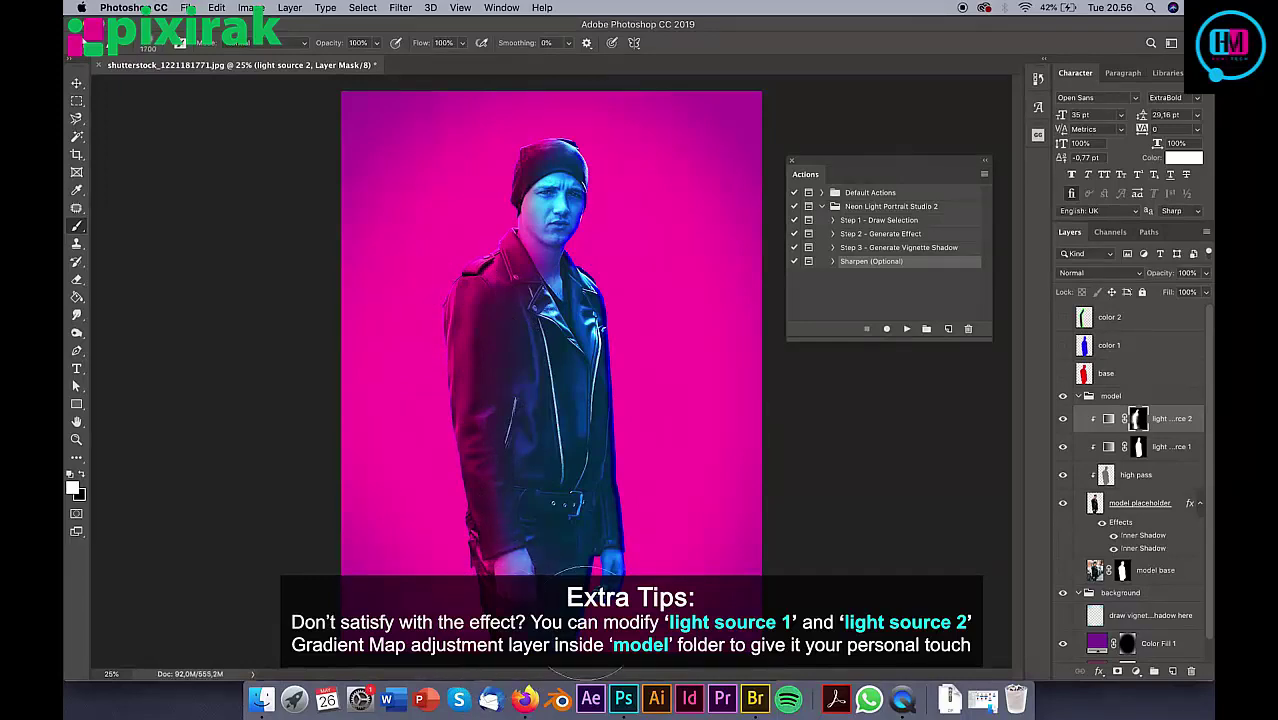
key("bracketleft")
key("bracketleft")
key("bracketleft")
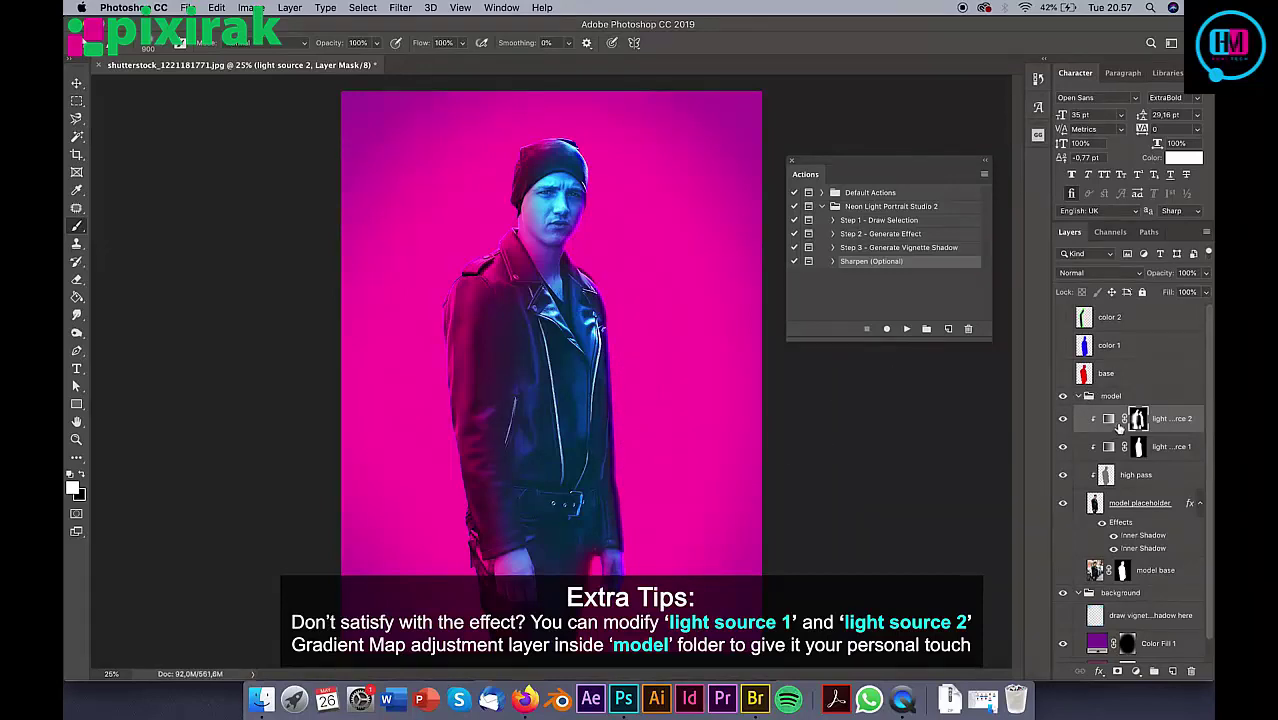
Step: Select the light source 1 mask and toggle light source 2 to compare
left_click(1117, 452)
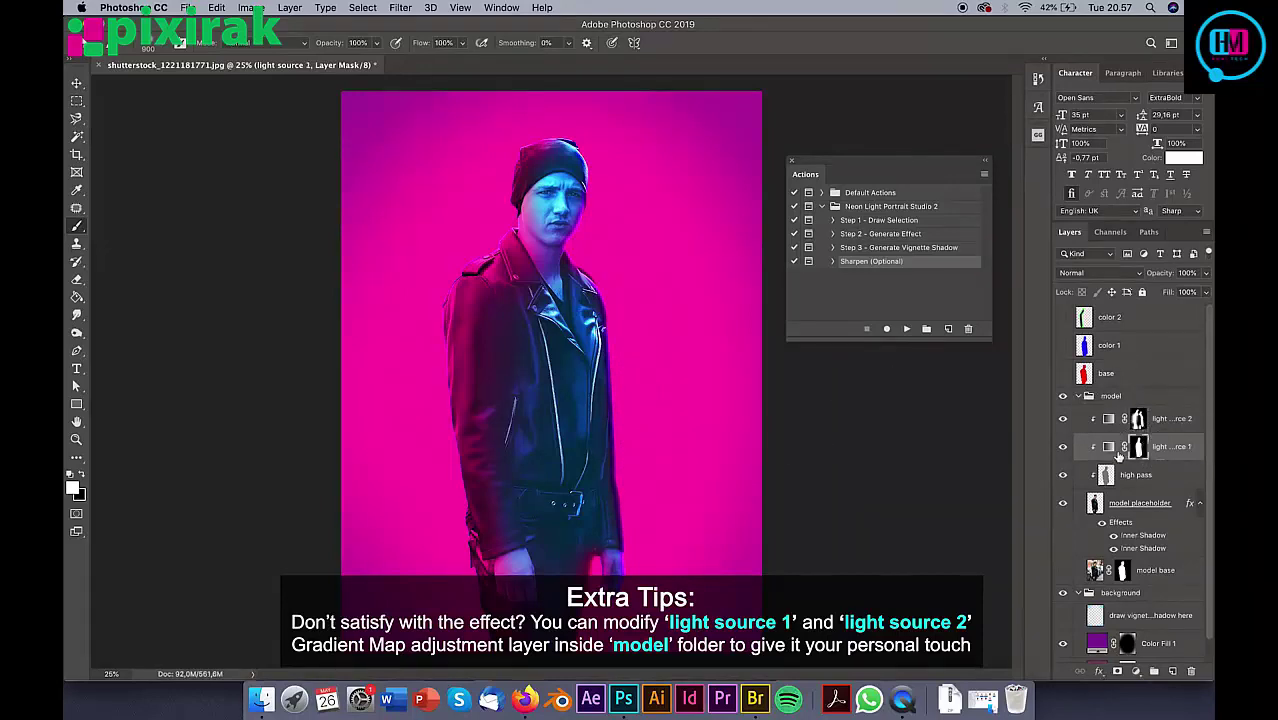
left_click(1062, 445)
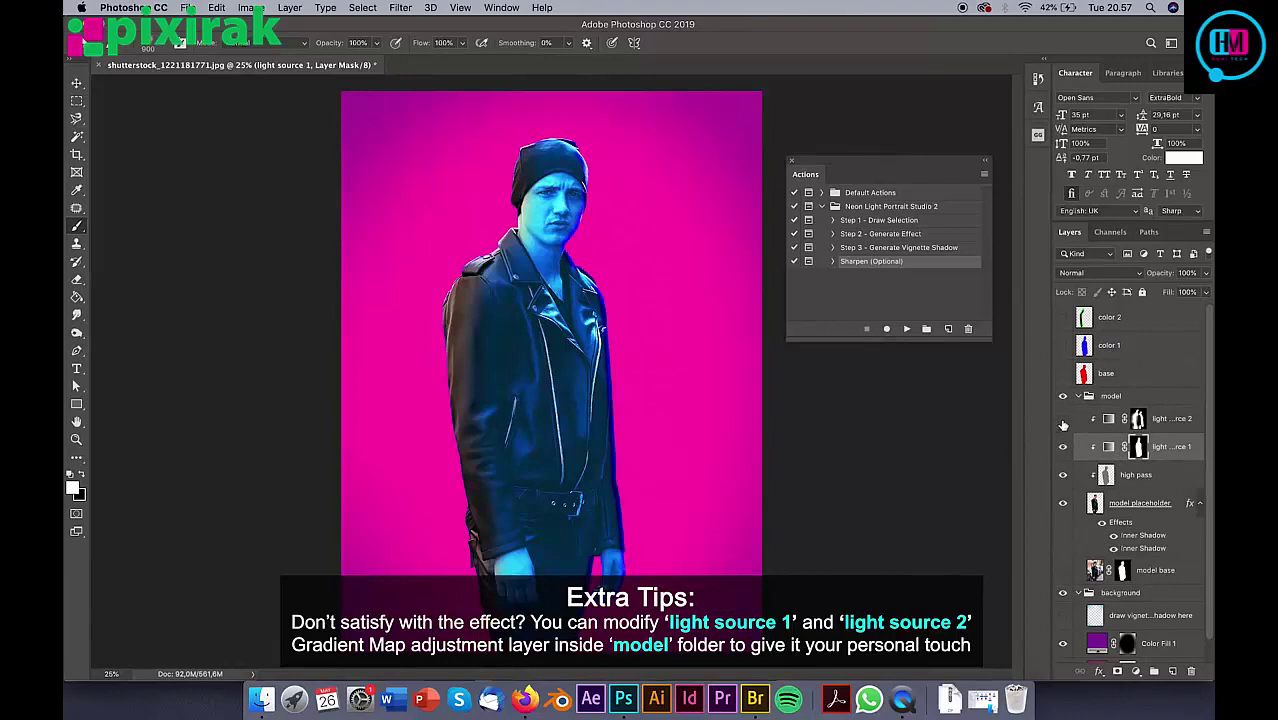
left_click(1063, 420)
left_click_drag(1050, 433, 980, 443)
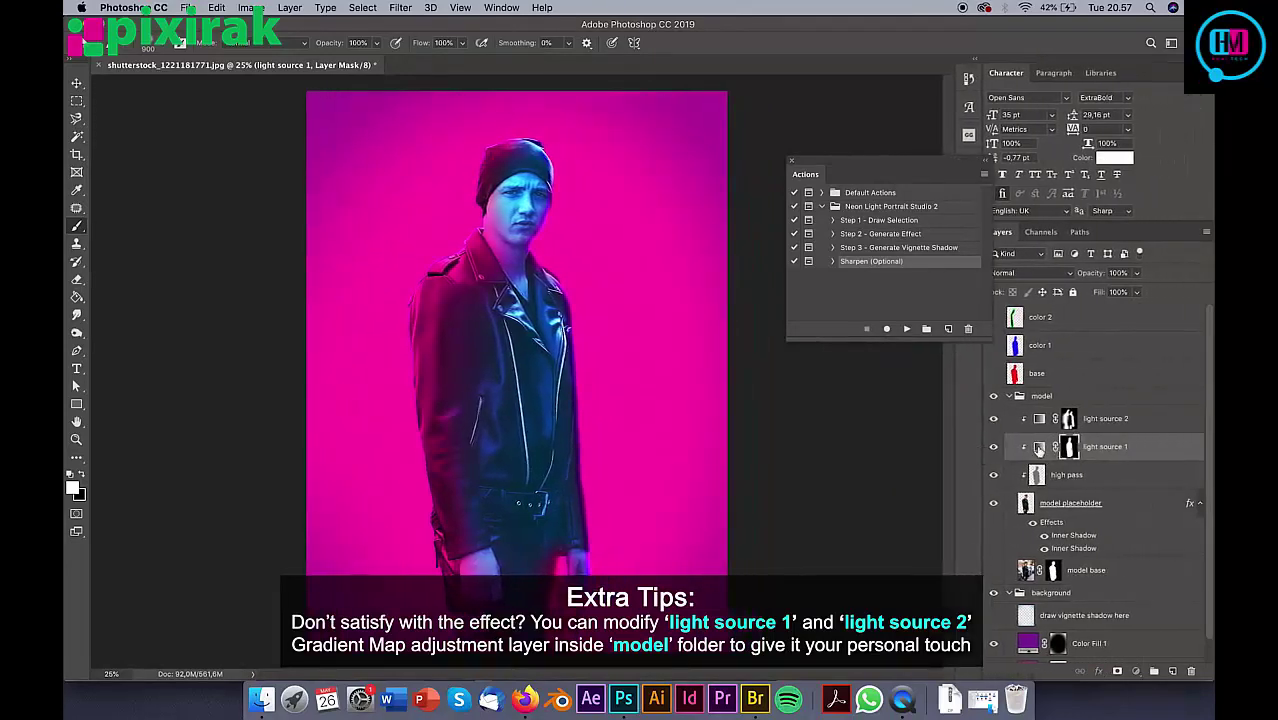
Step: In the light source 1 gradient, move stops to 64% and the darkest stop to 11%
double_click(1038, 448)
left_click(872, 414)
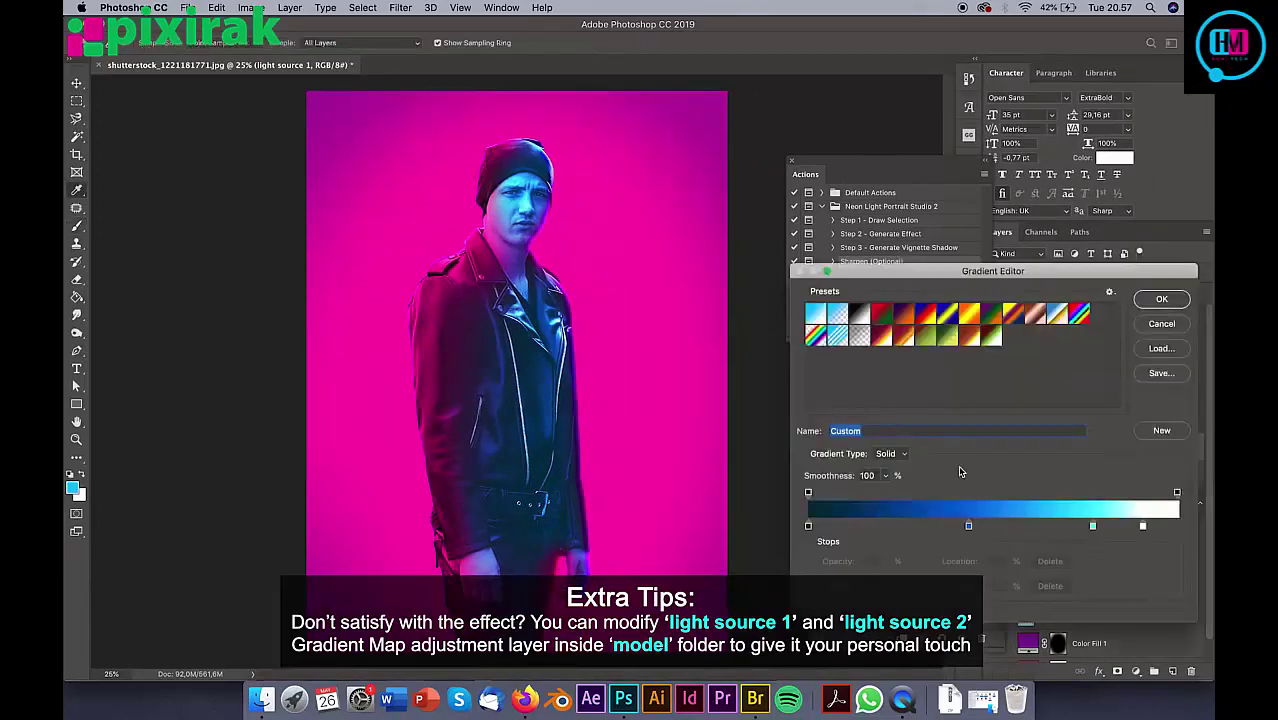
mouse_move(1145, 528)
left_mouse_down()
mouse_move(1163, 528)
mouse_move(1122, 526)
left_mouse_up()
left_click(1094, 526)
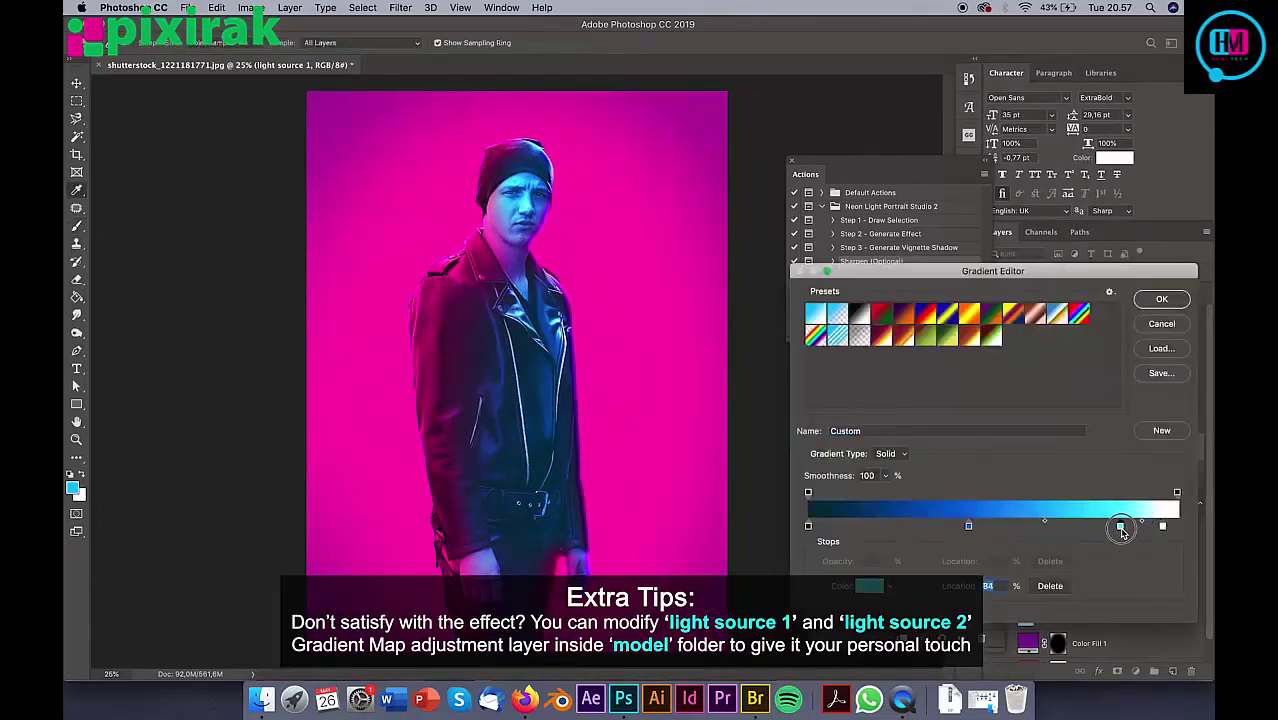
left_click_drag(969, 526, 1045, 526)
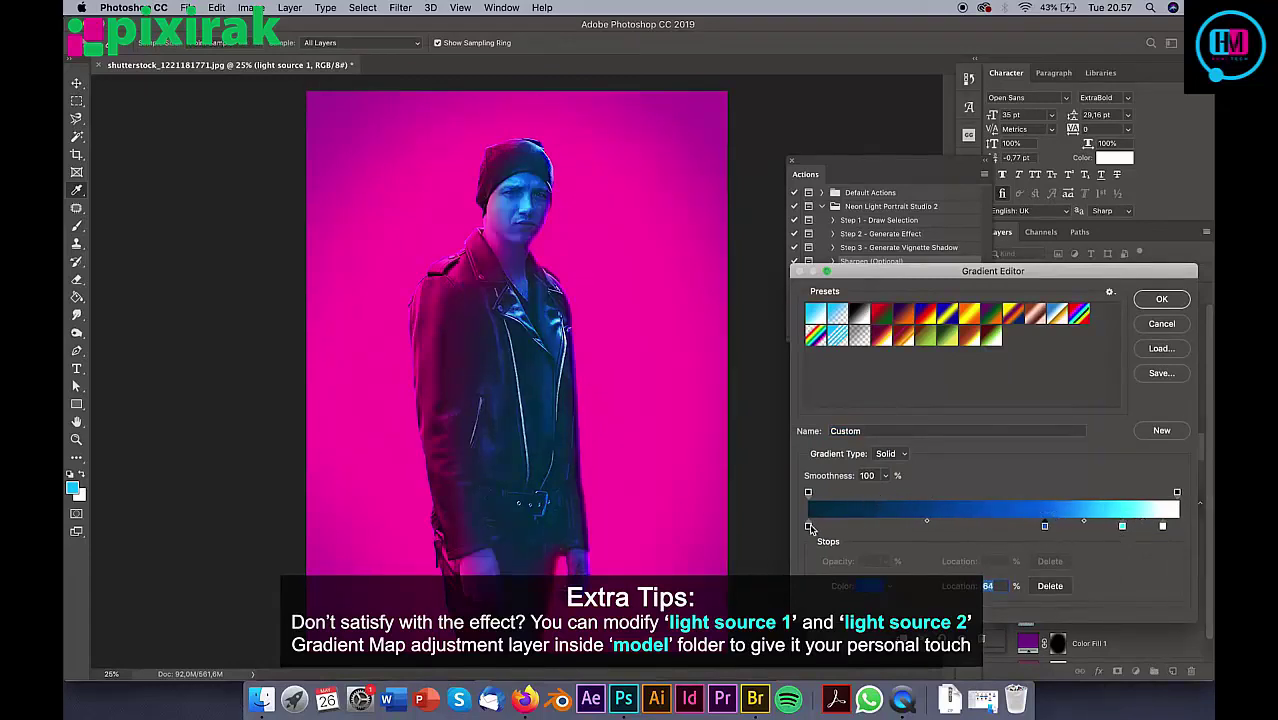
left_click_drag(809, 526, 850, 526)
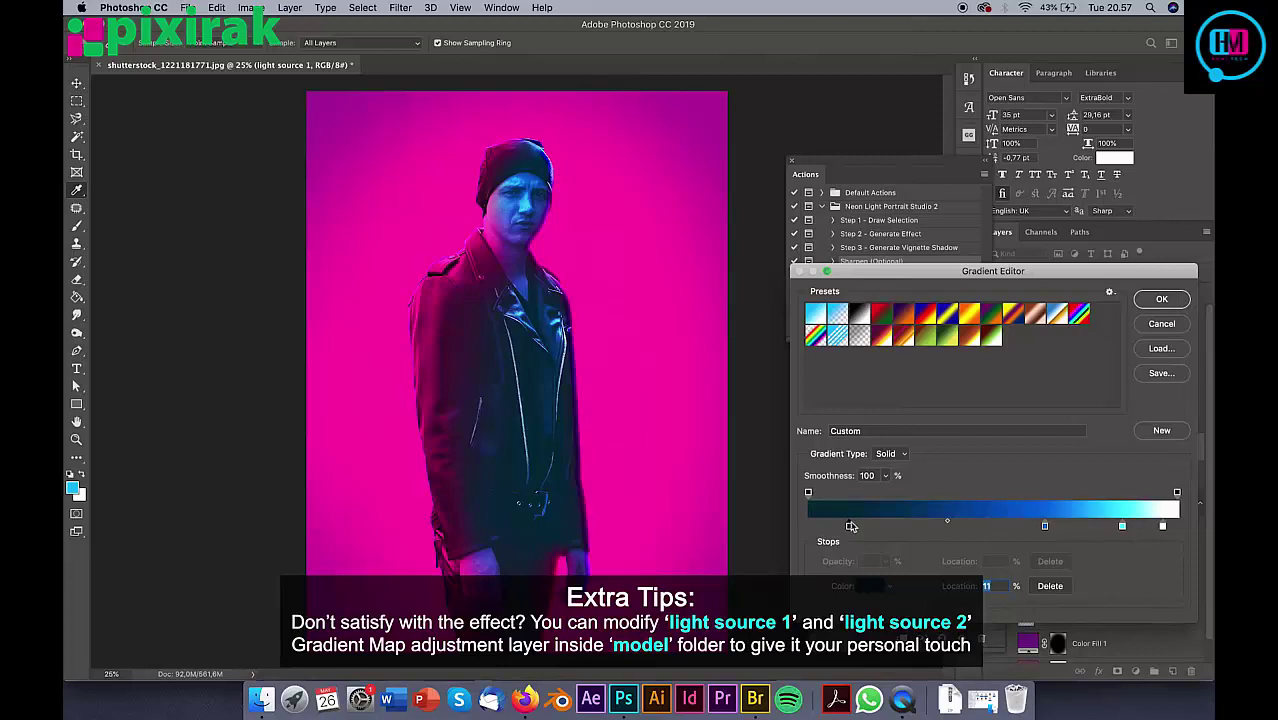
Step: Put white stops at 94% and 98%, add a stop at 66%, darkest stop at 13%
left_click_drag(1163, 527, 1028, 527)
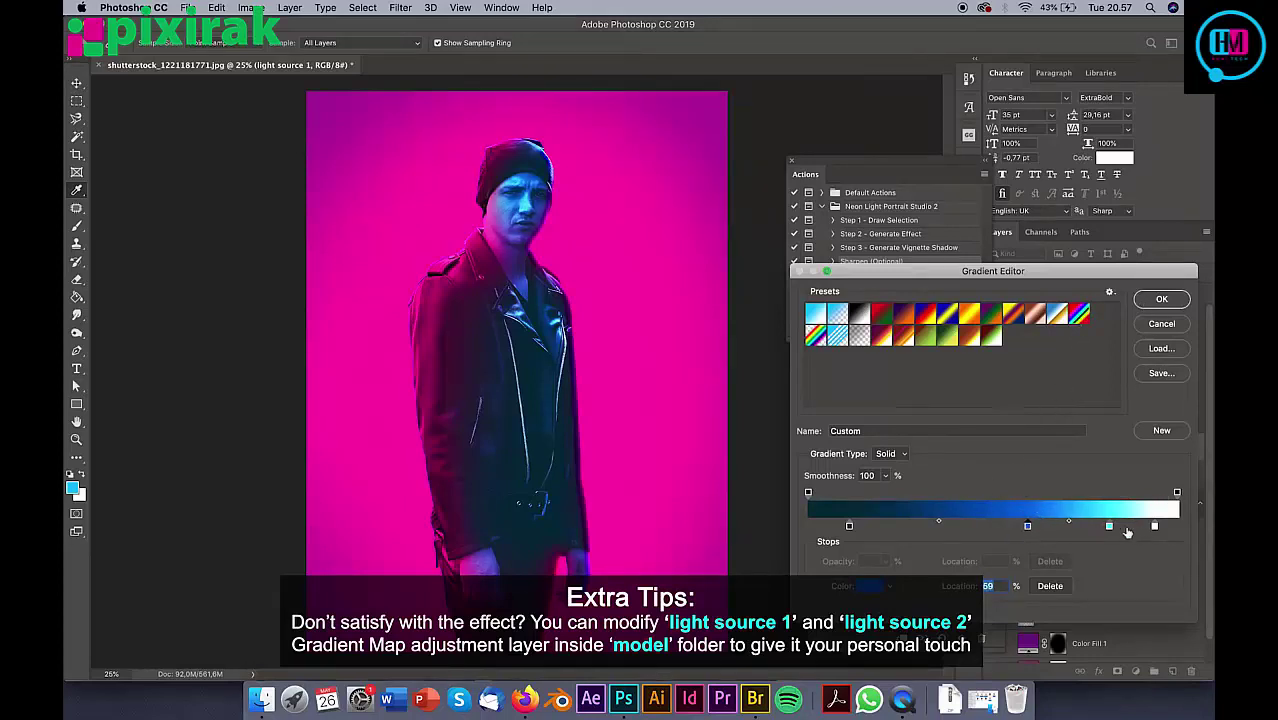
left_click_drag(1110, 529, 1173, 529)
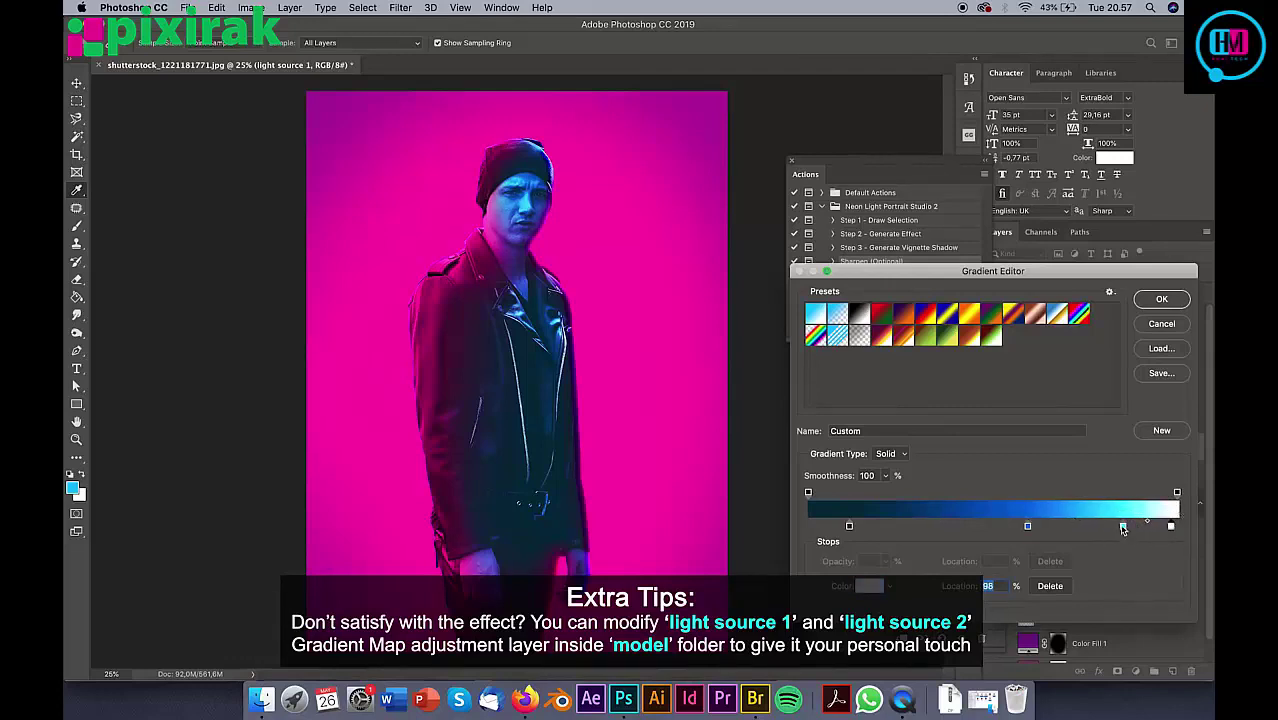
left_click_drag(1030, 526, 1046, 527)
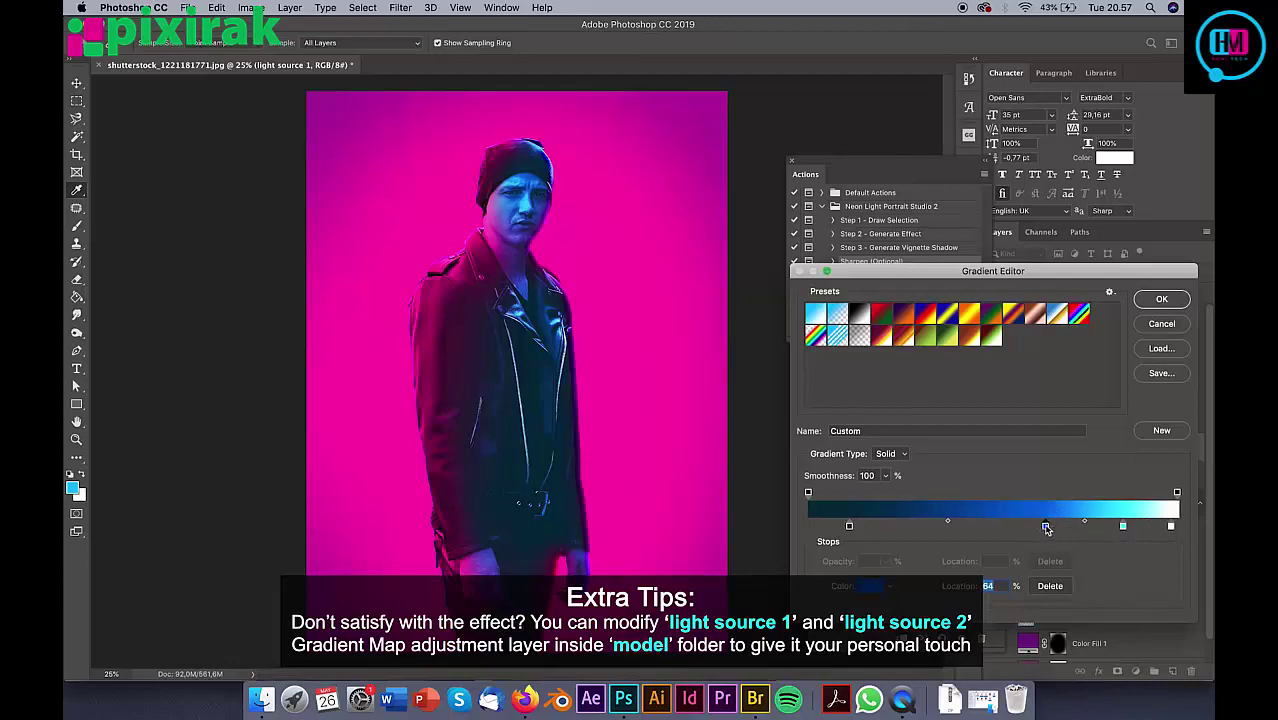
left_click_drag(1046, 529, 1053, 528)
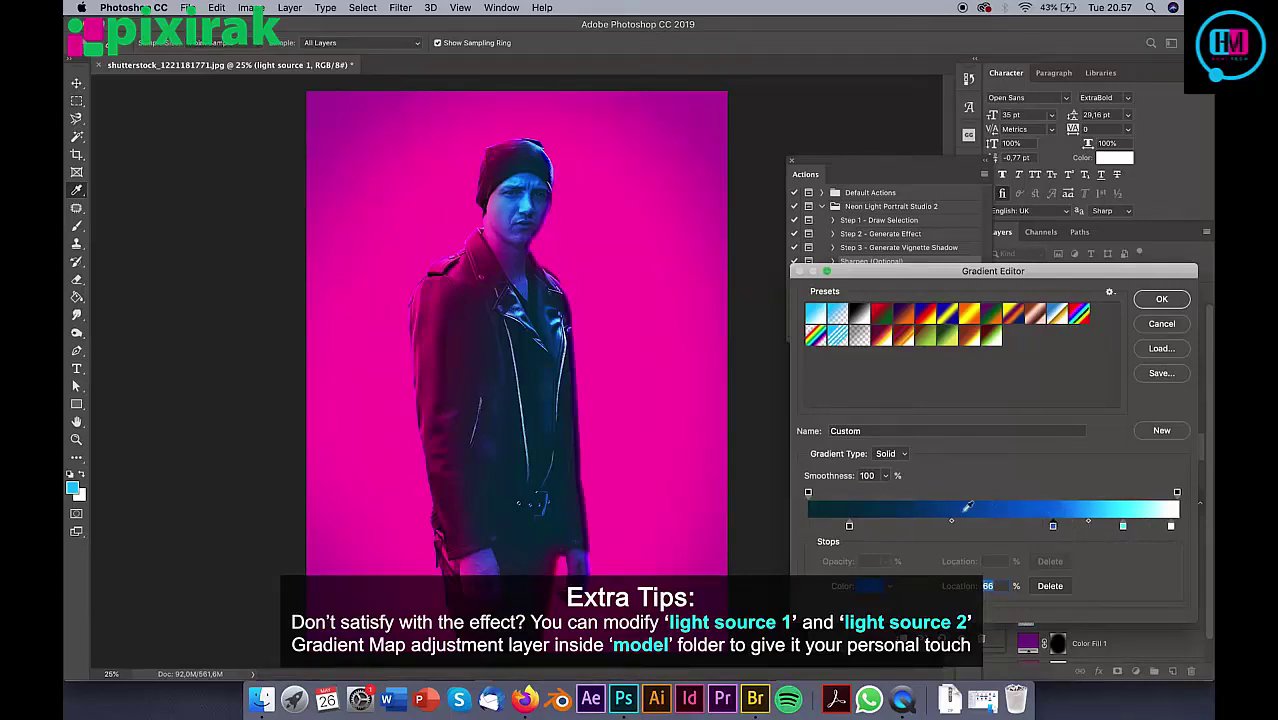
left_click_drag(849, 526, 857, 526)
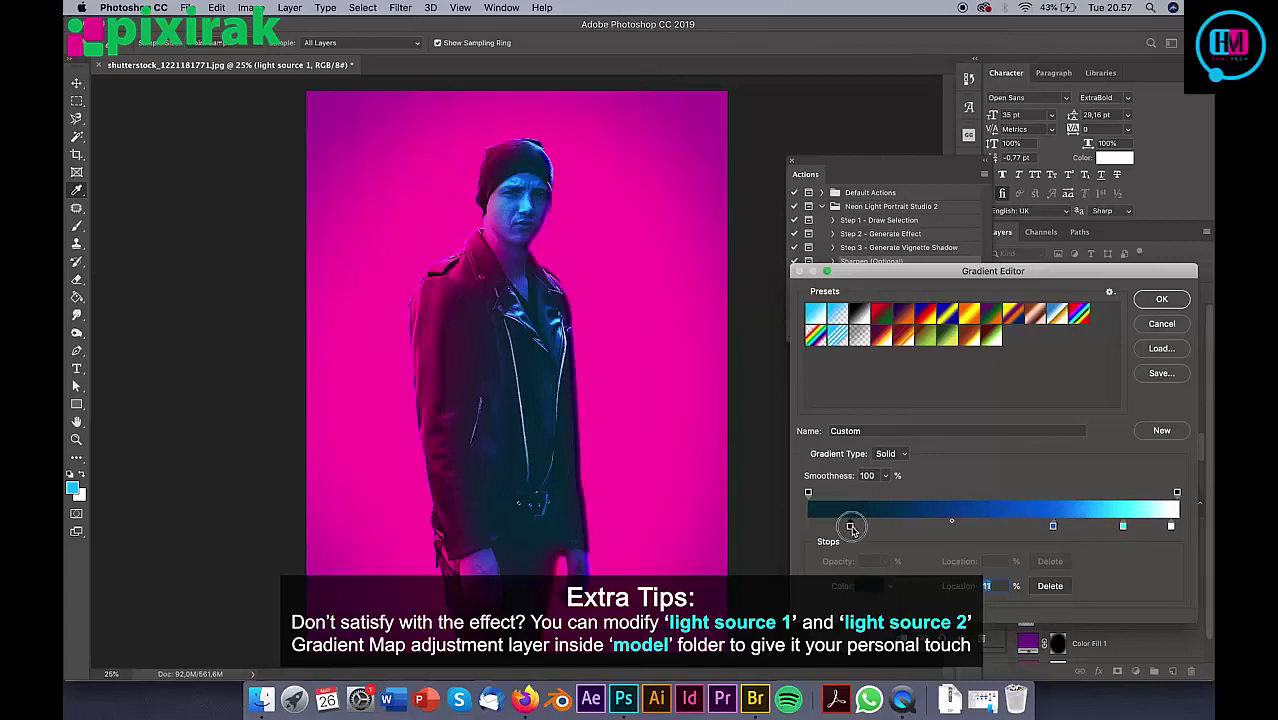
Step: Confirm the gradient, then add a clipped Brightness/Contrast layer above light source 2 with brightness -13
left_click(1158, 301)
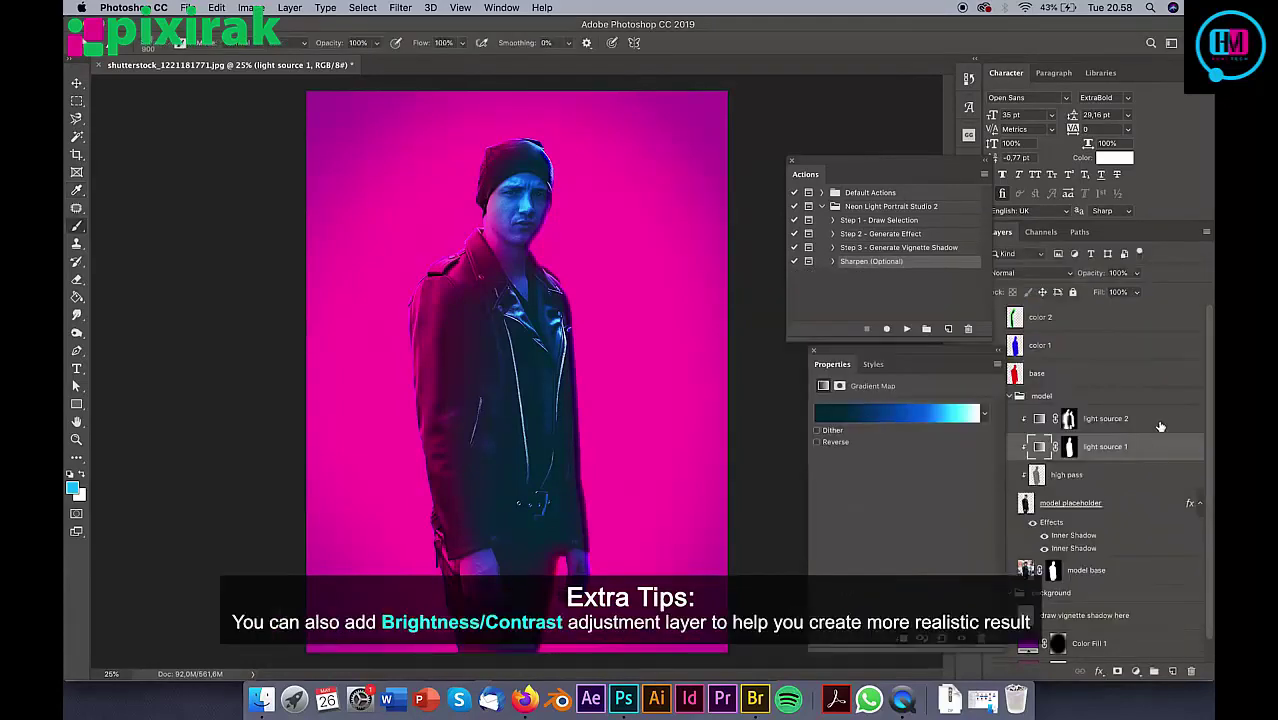
left_click(1160, 427)
left_click(1136, 671)
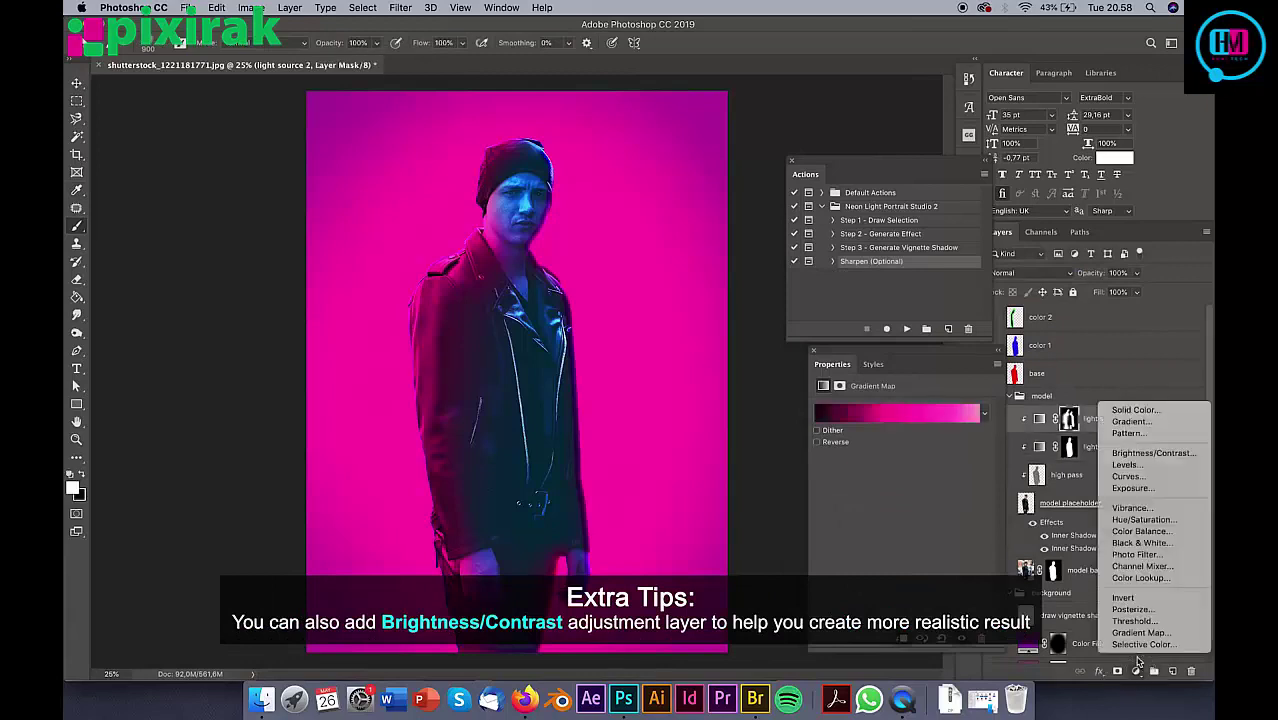
left_click(1154, 453)
right_click(1150, 420)
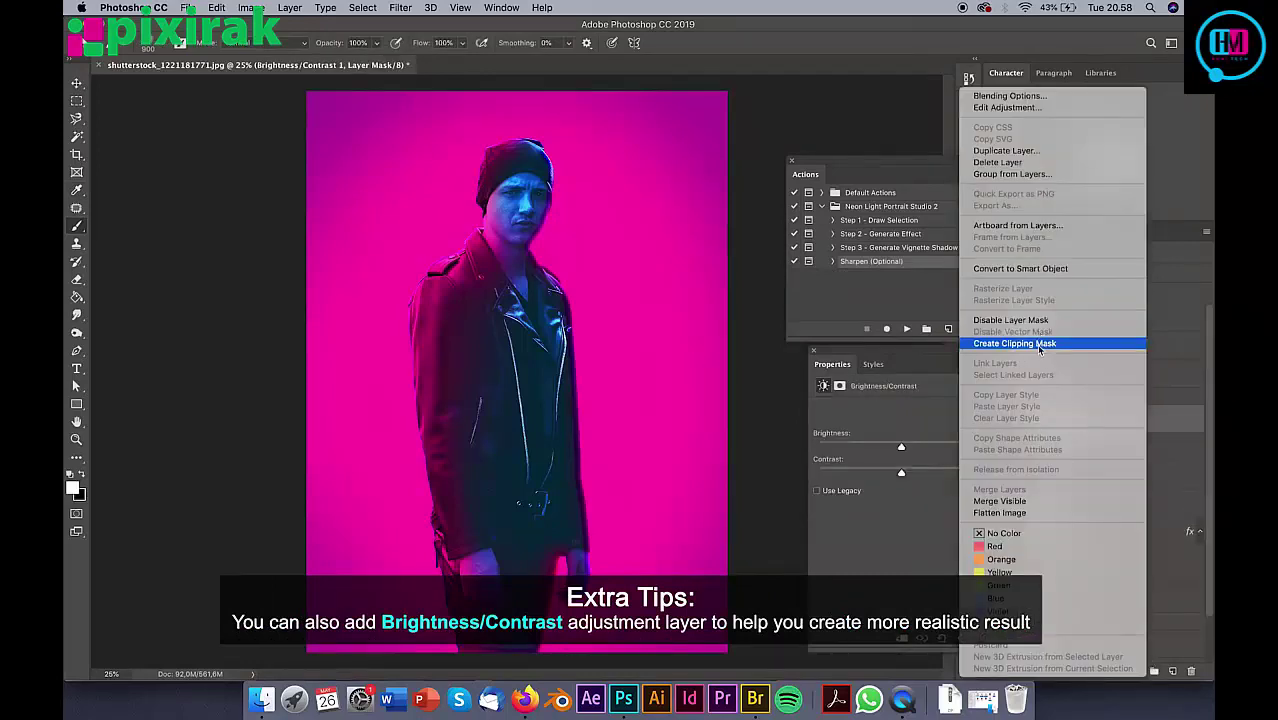
left_click(1038, 343)
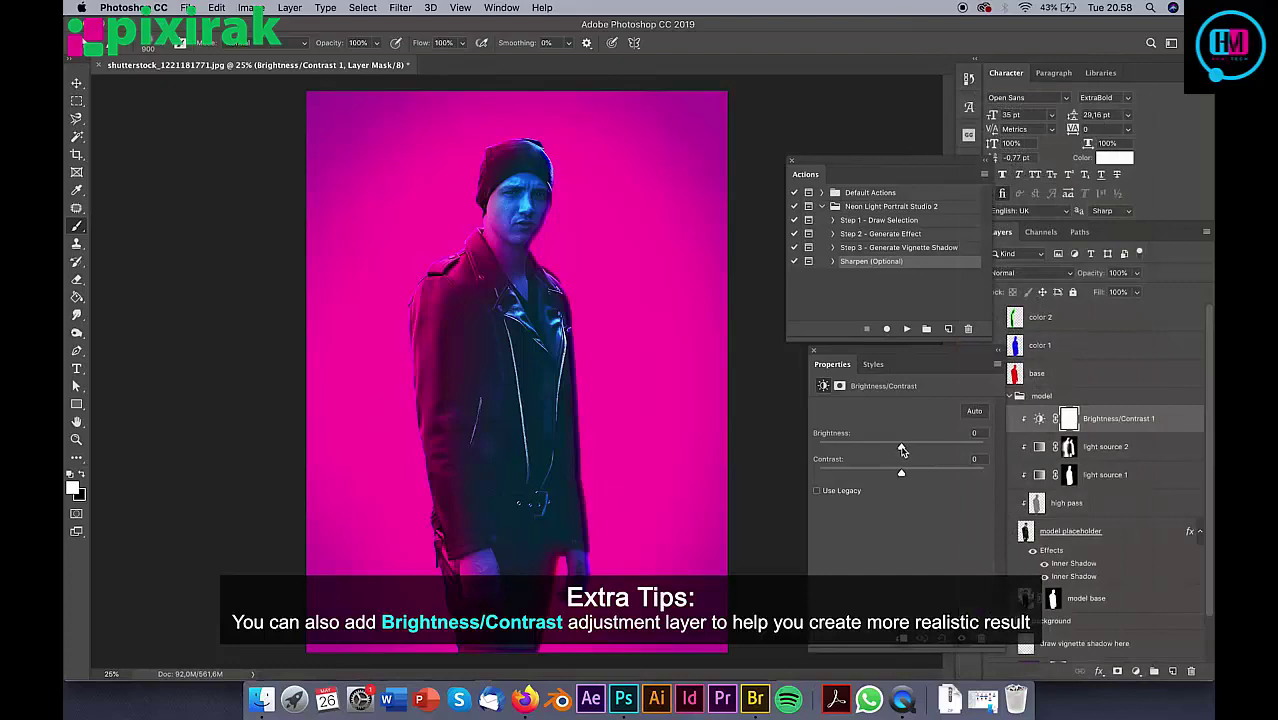
mouse_move(901, 450)
left_mouse_down()
mouse_move(926, 478)
mouse_move(902, 448)
mouse_move(898, 477)
mouse_move(909, 478)
left_mouse_up()
left_click(813, 353)
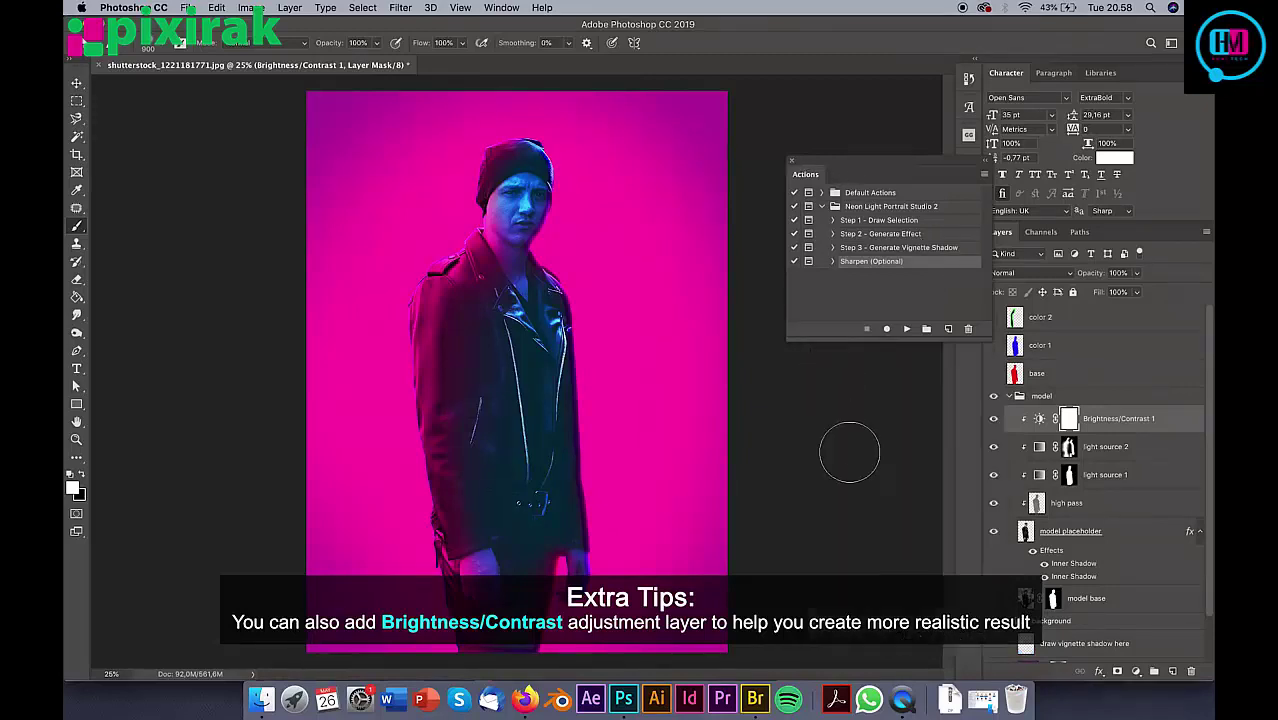